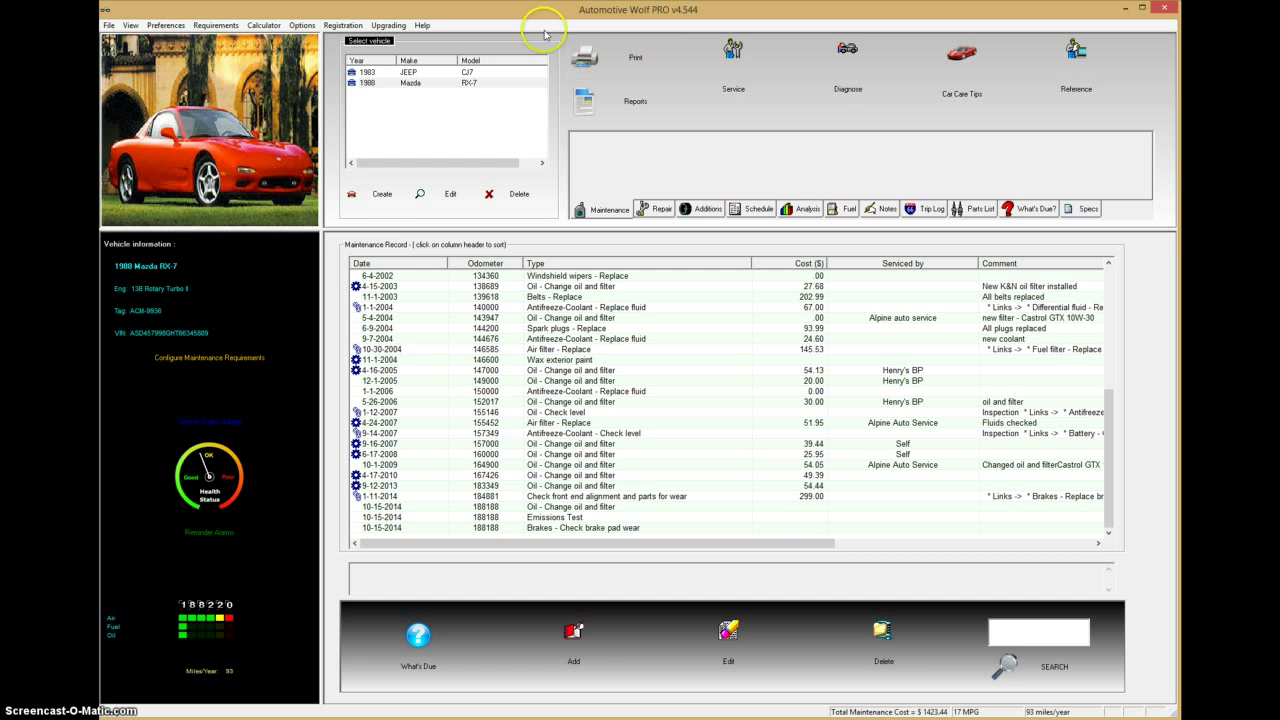
# Create a new vehicle with Make AUDI, Model A3 and Year 2015
pyautogui.click(383, 200)
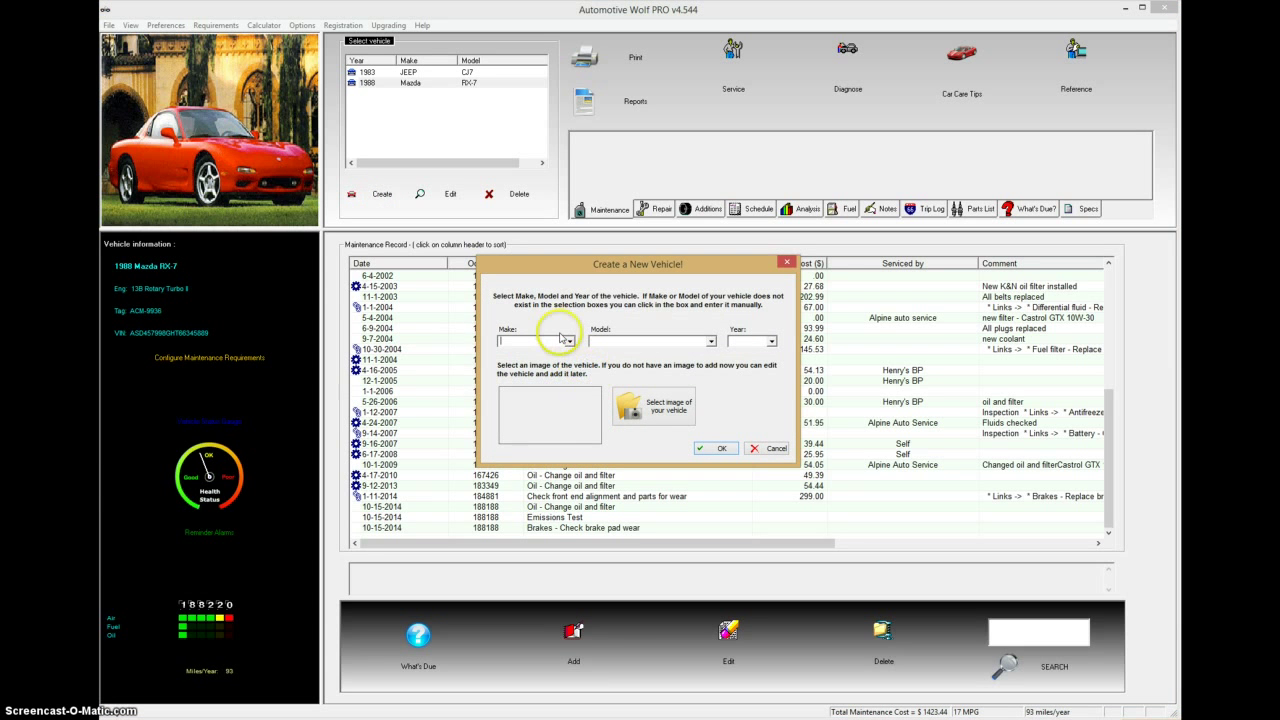
pyautogui.click(568, 341)
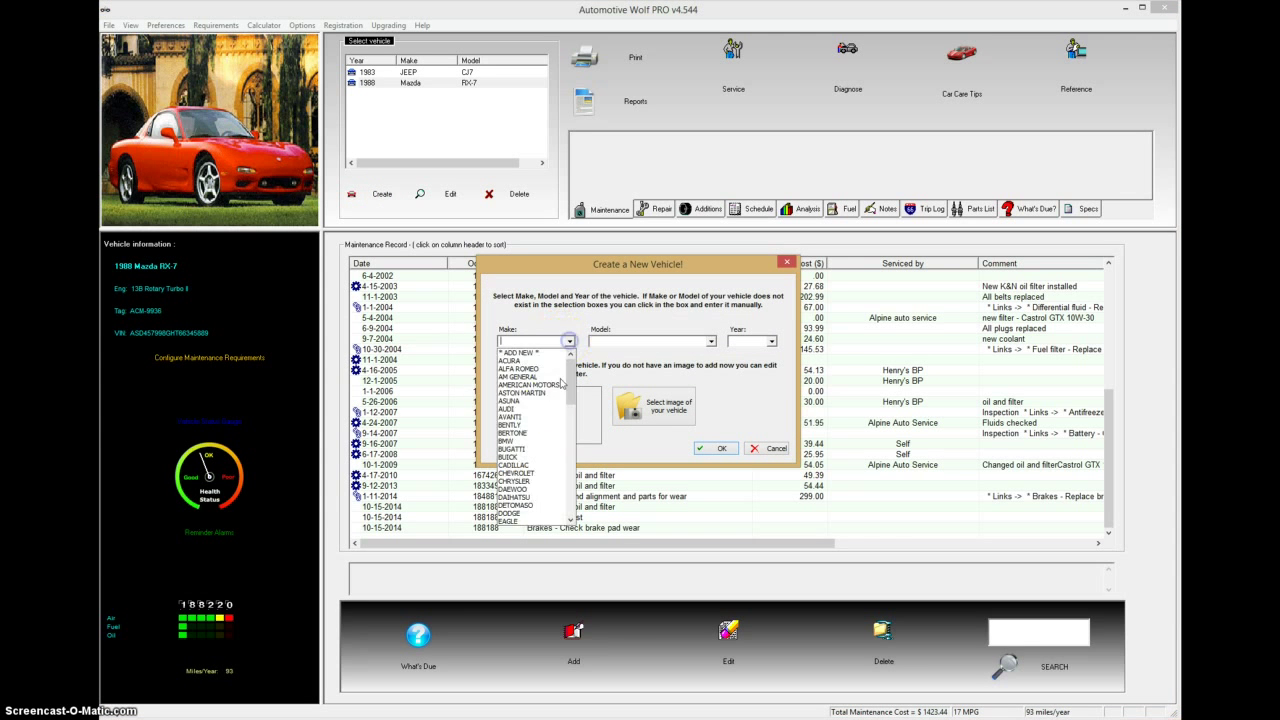
pyautogui.click(519, 409)
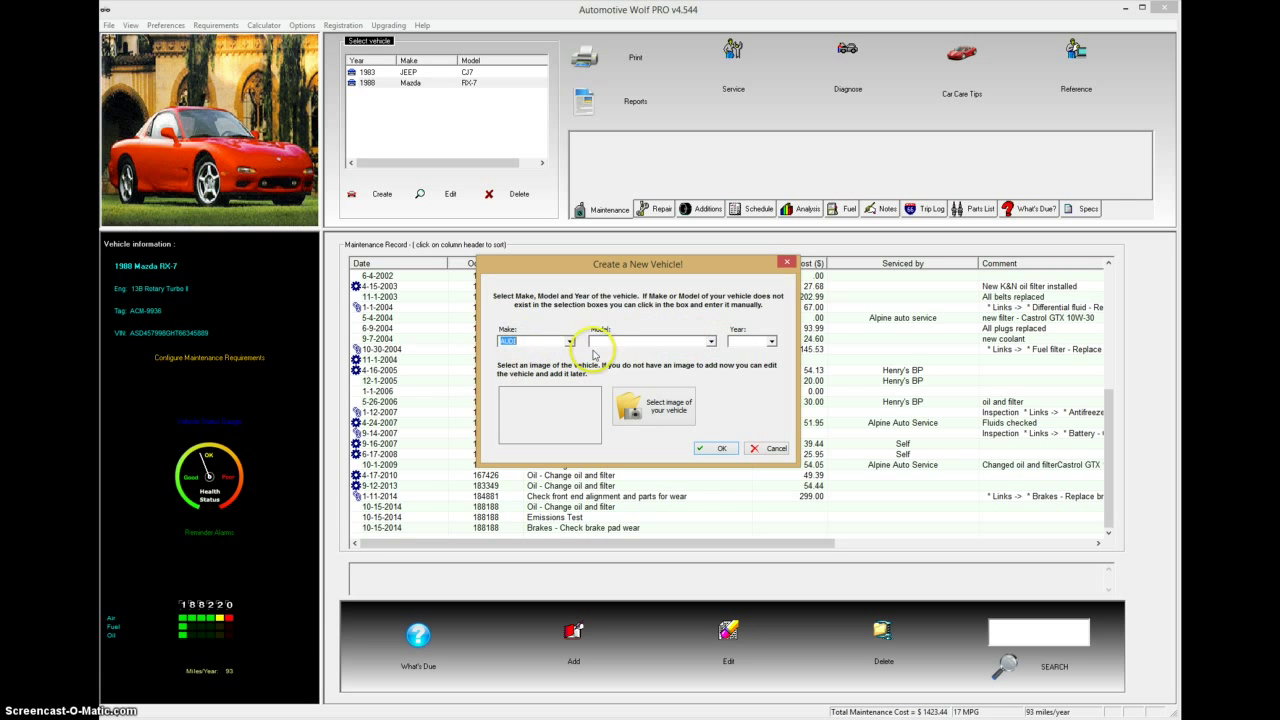
pyautogui.click(711, 341)
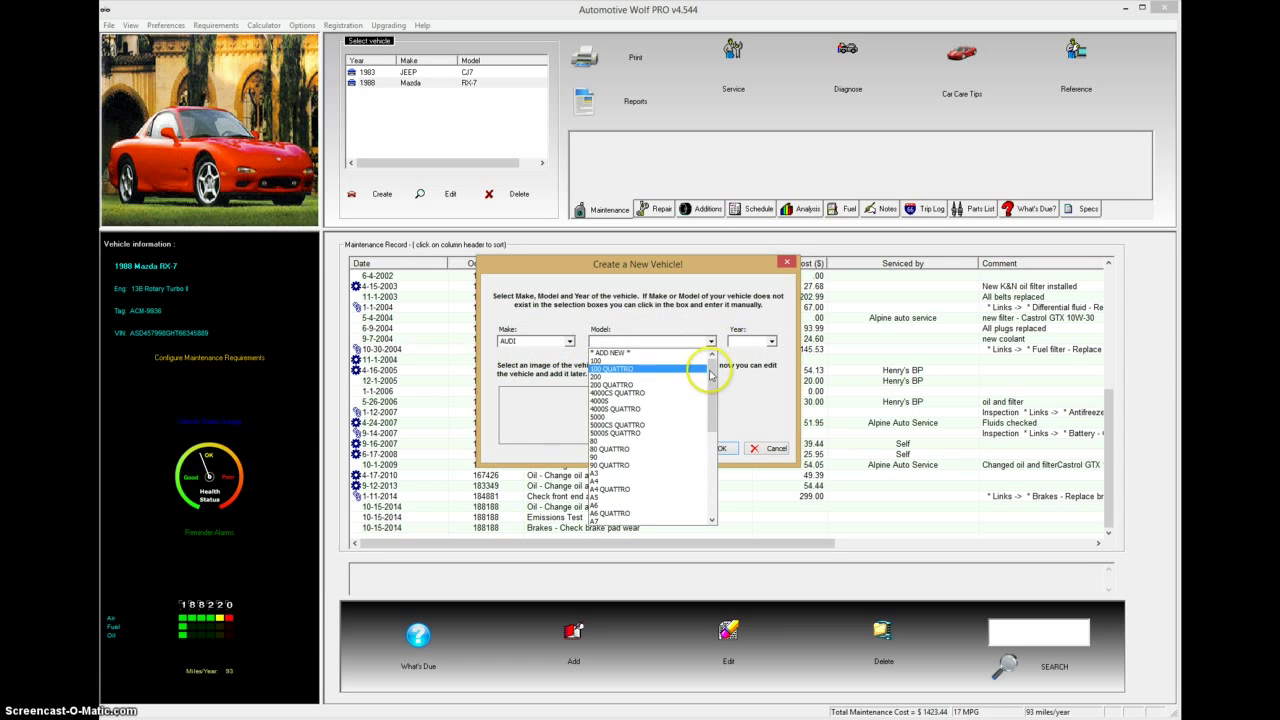
pyautogui.scroll(-3, 711, 373)
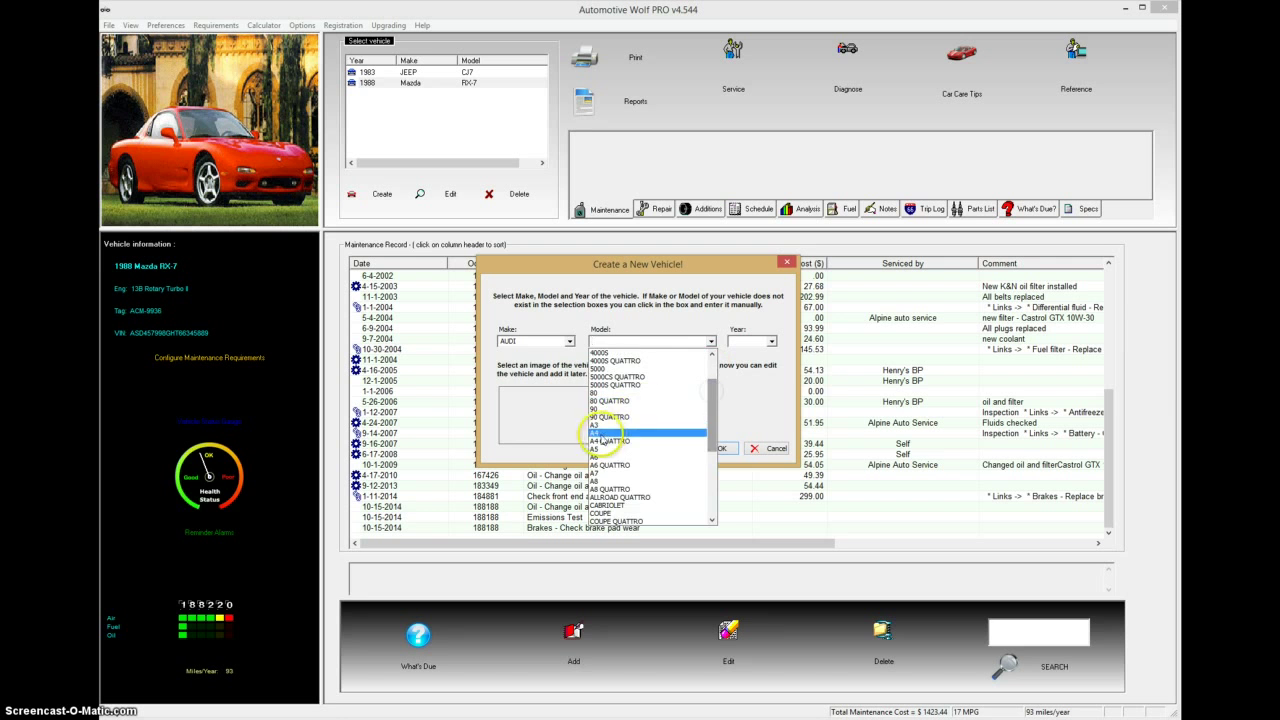
pyautogui.click(600, 436)
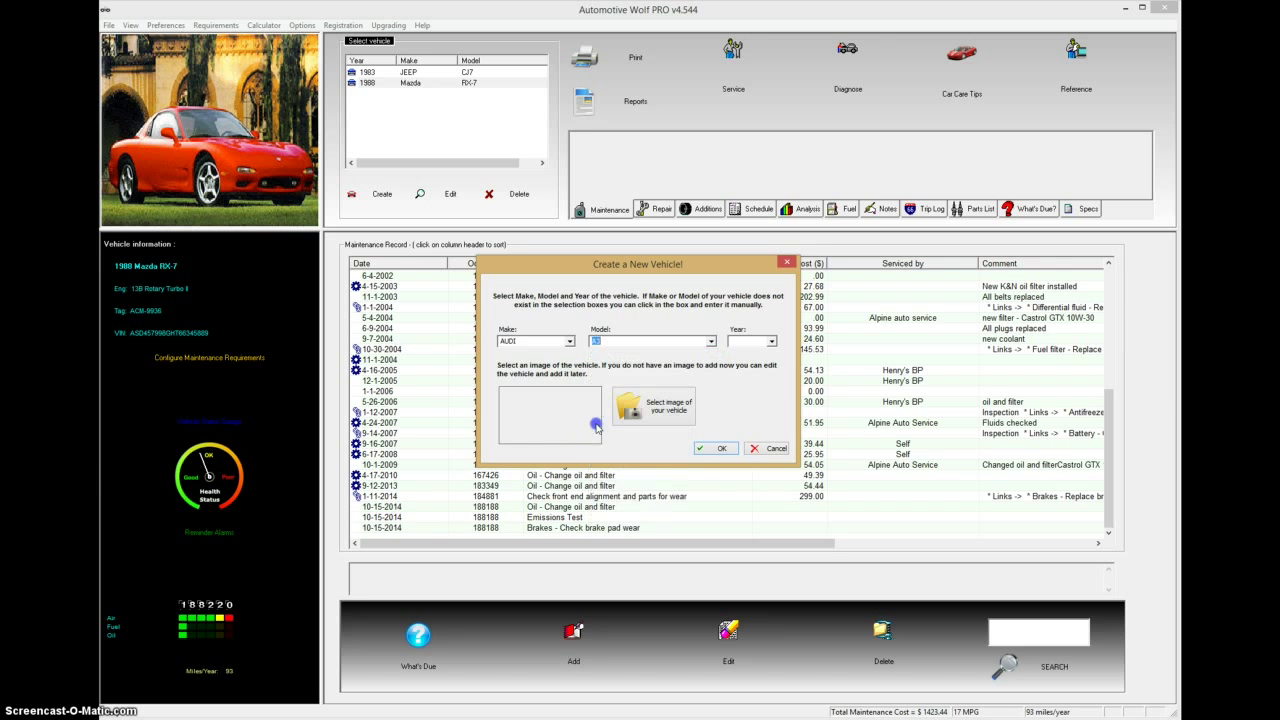
pyautogui.click(771, 343)
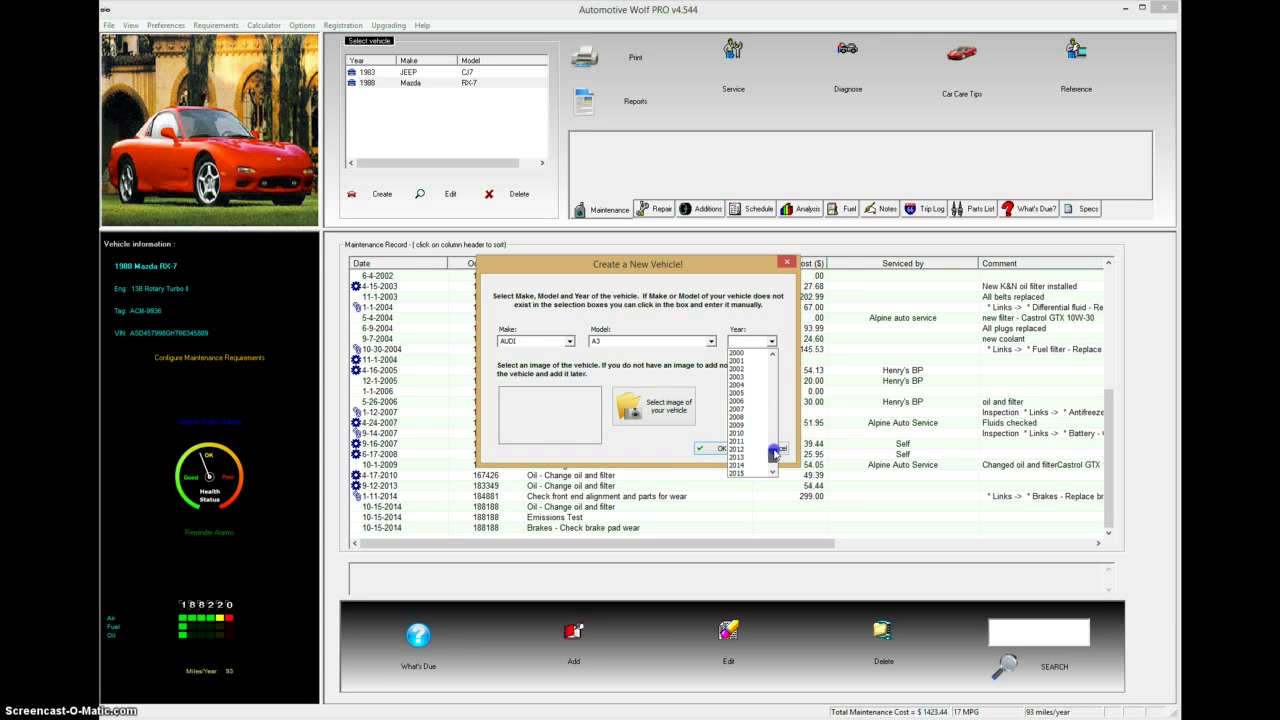
pyautogui.click(737, 441)
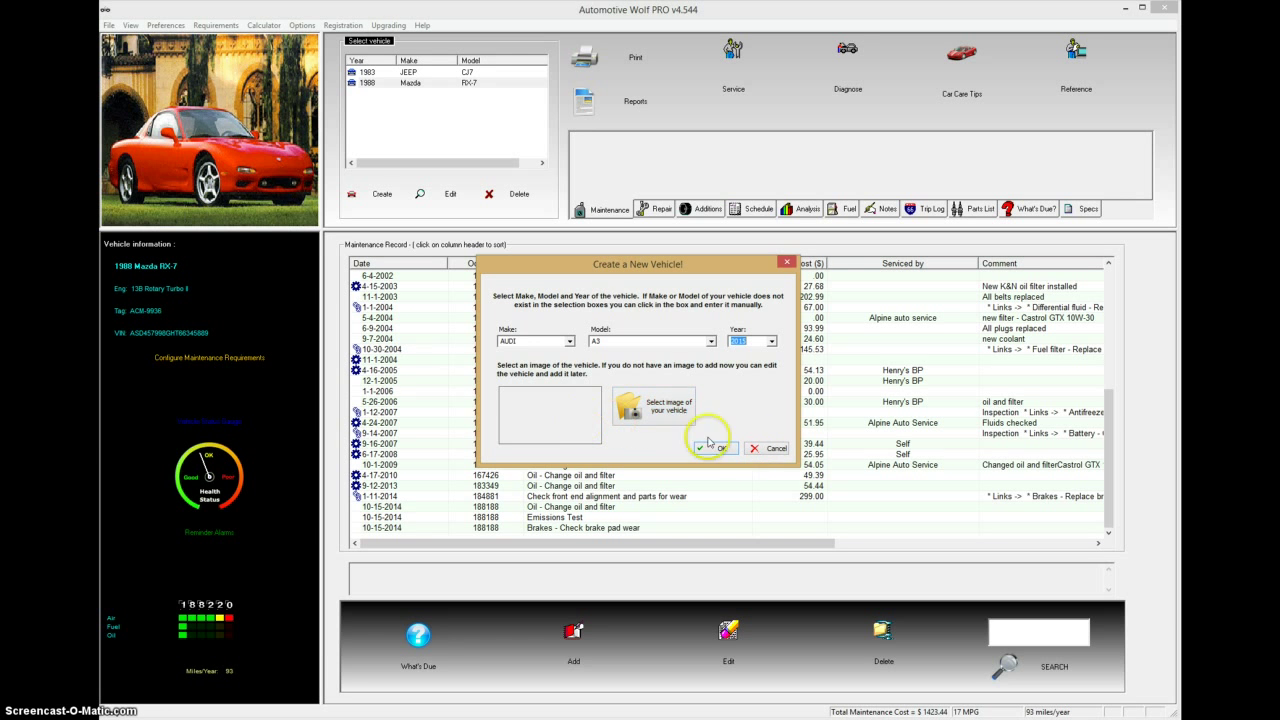
# Confirm the new Audi A3 and enter a current odometer reading of 1000
pyautogui.click(716, 448)
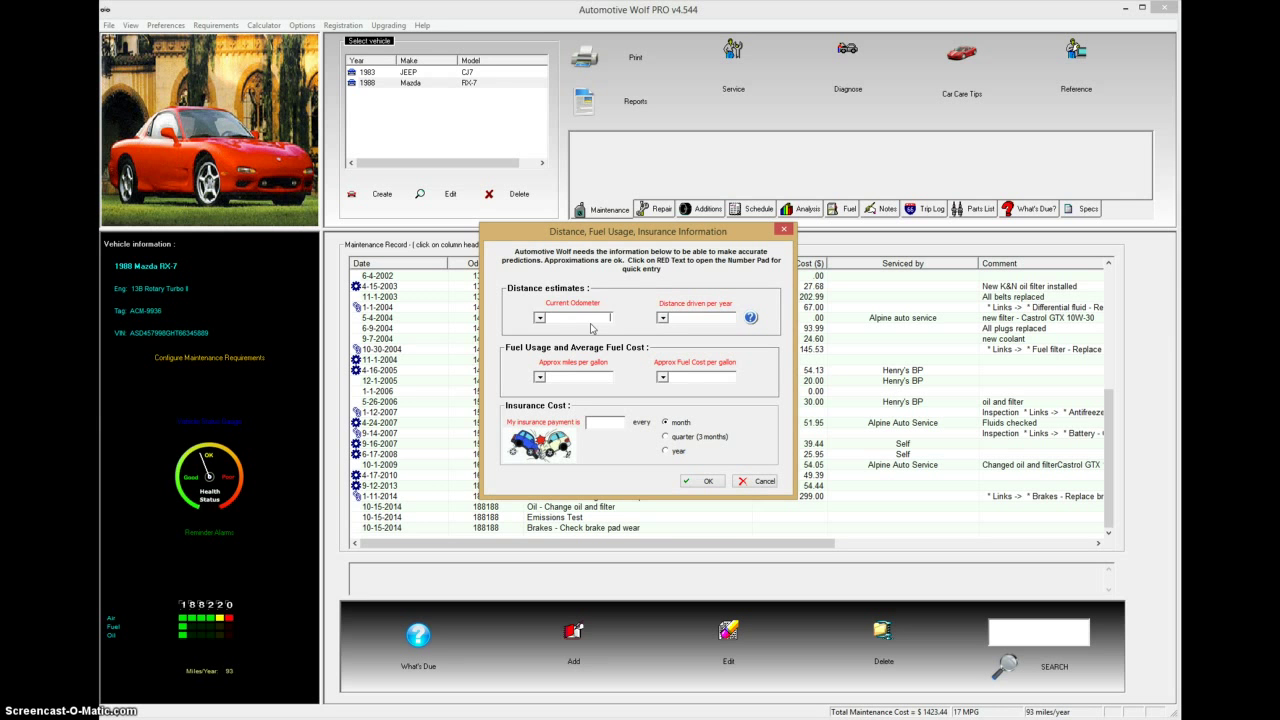
pyautogui.click(545, 320)
pyautogui.click(587, 310)
pyautogui.click(585, 305)
pyautogui.click(586, 404)
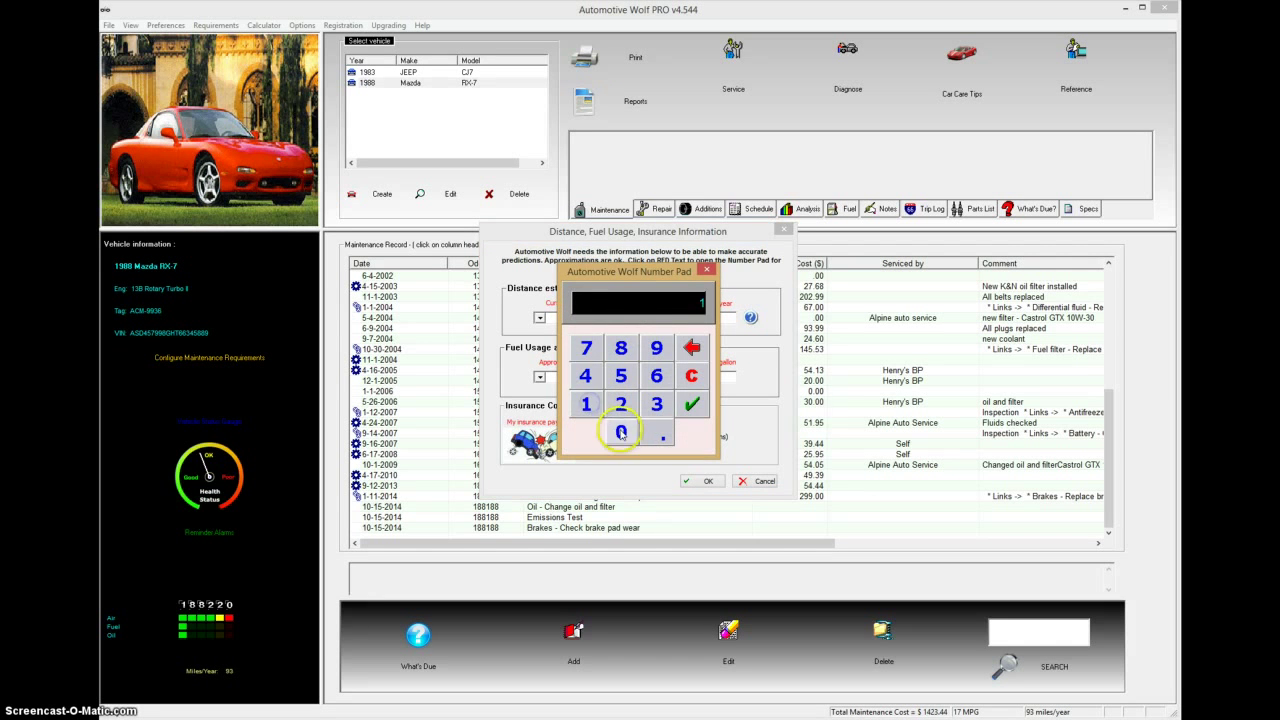
pyautogui.click(620, 432)
pyautogui.click(620, 432)
pyautogui.click(620, 432)
pyautogui.click(691, 404)
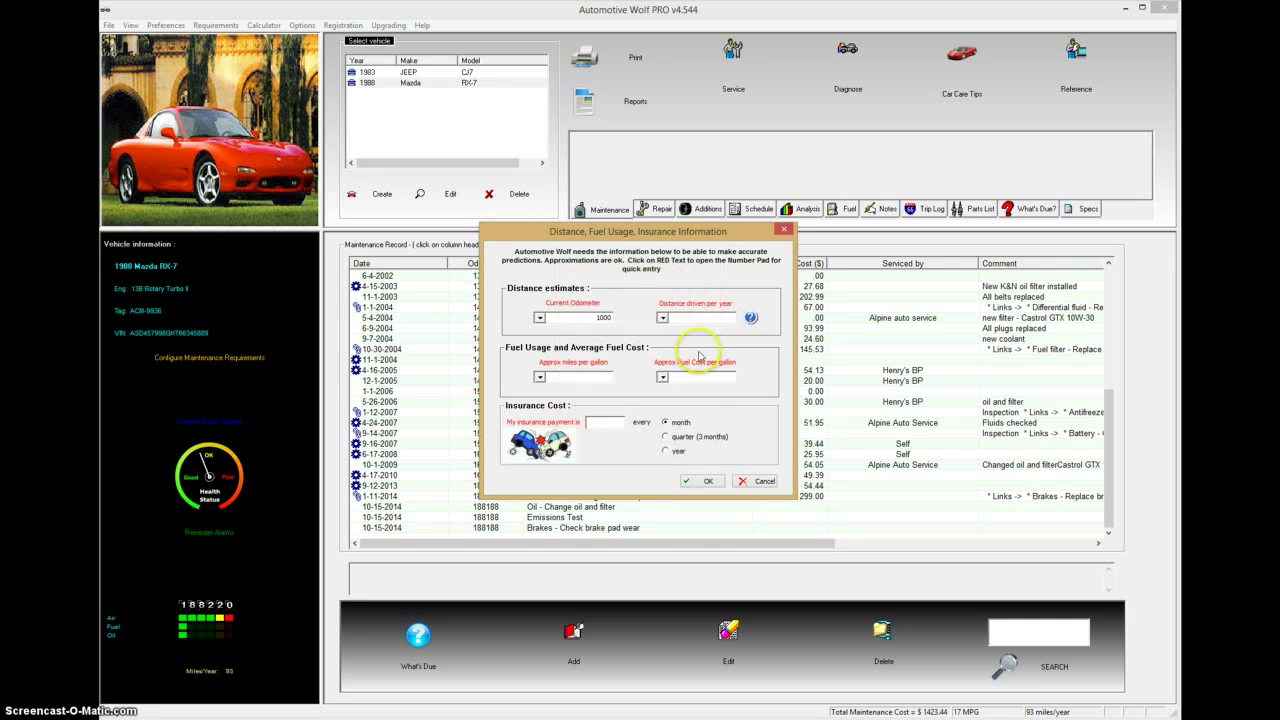
# Set the distance driven per year to 20000
pyautogui.click(705, 313)
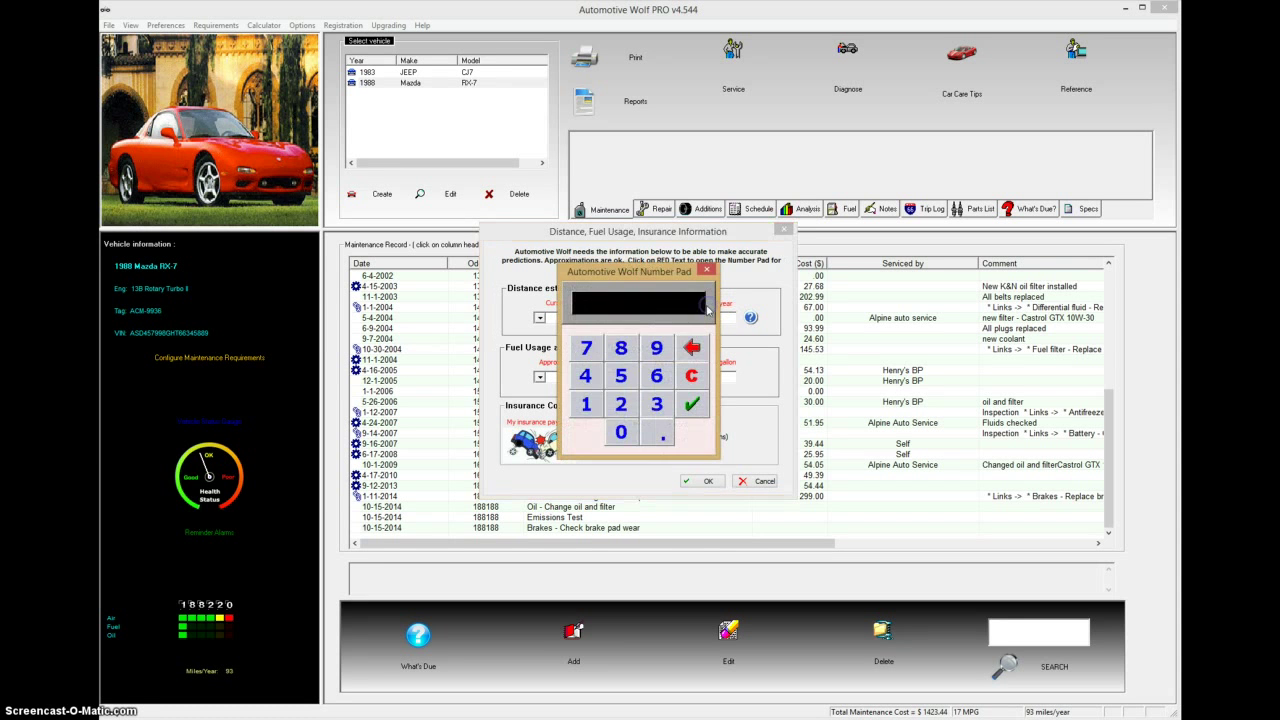
pyautogui.click(620, 404)
pyautogui.click(621, 432)
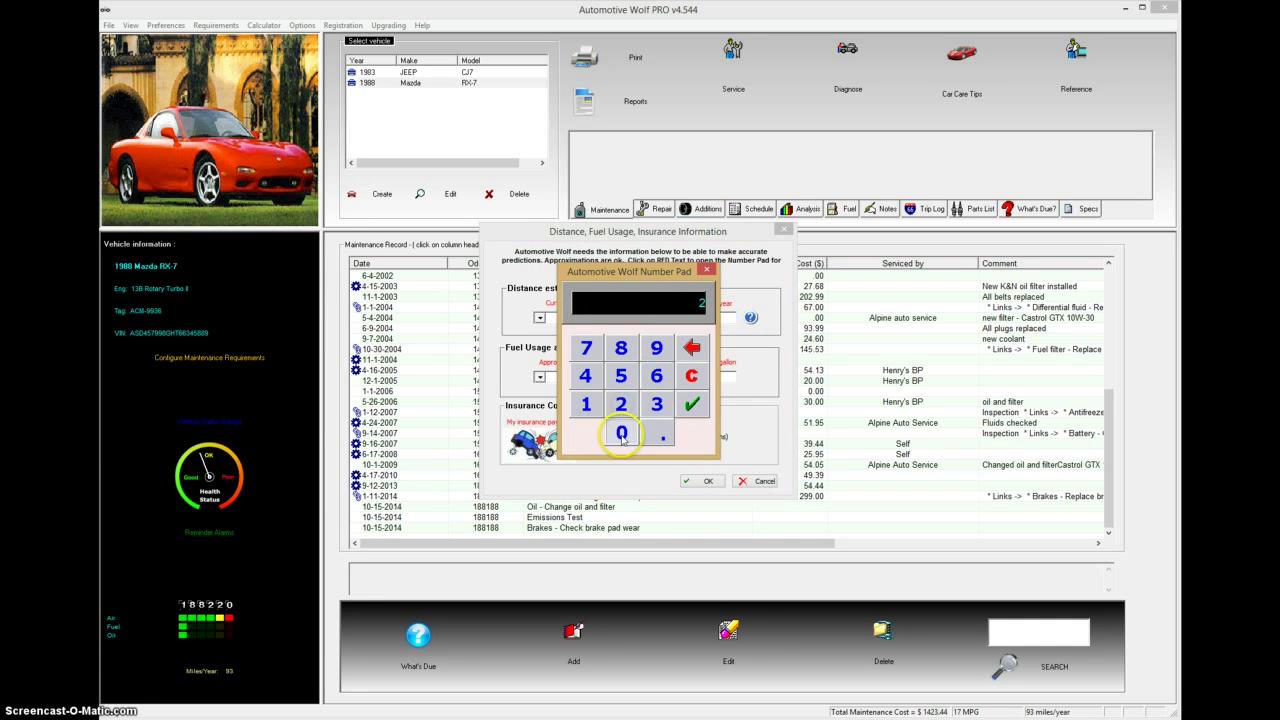
pyautogui.click(621, 432)
pyautogui.click(622, 432)
pyautogui.click(622, 432)
pyautogui.click(691, 404)
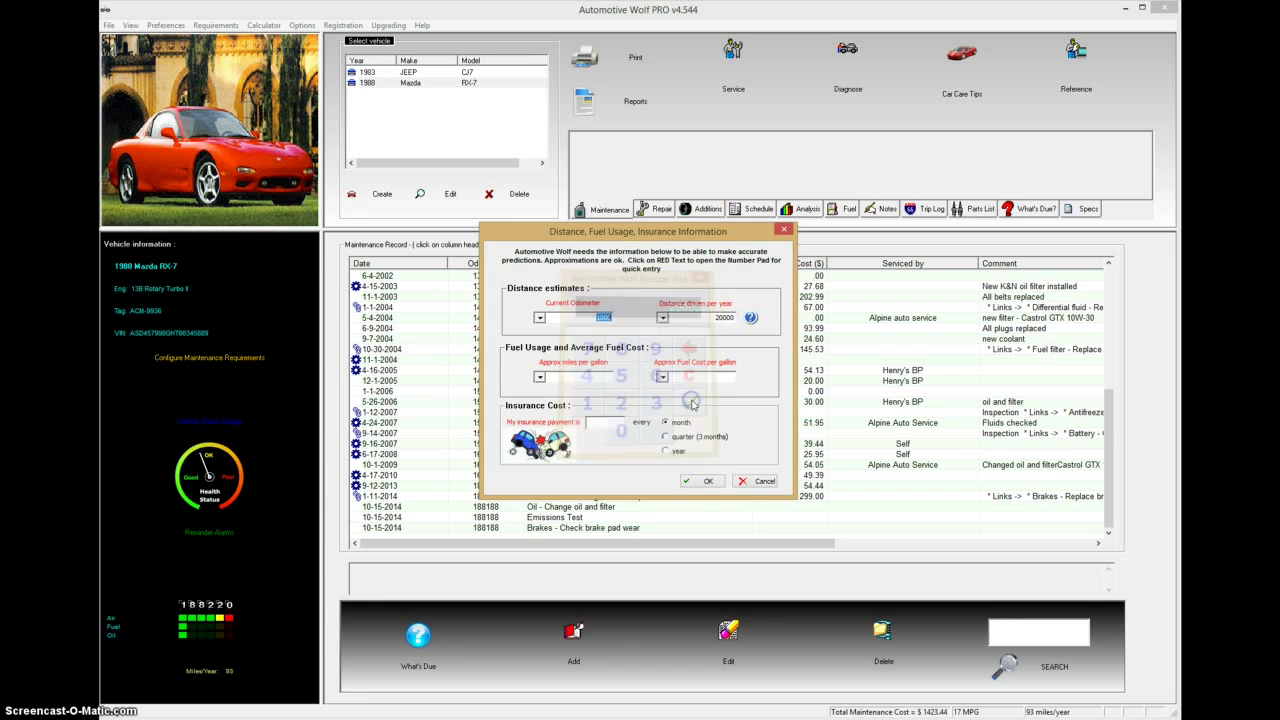
# Enter 20 miles per gallon and a fuel cost of 2.40 per gallon
pyautogui.click(585, 364)
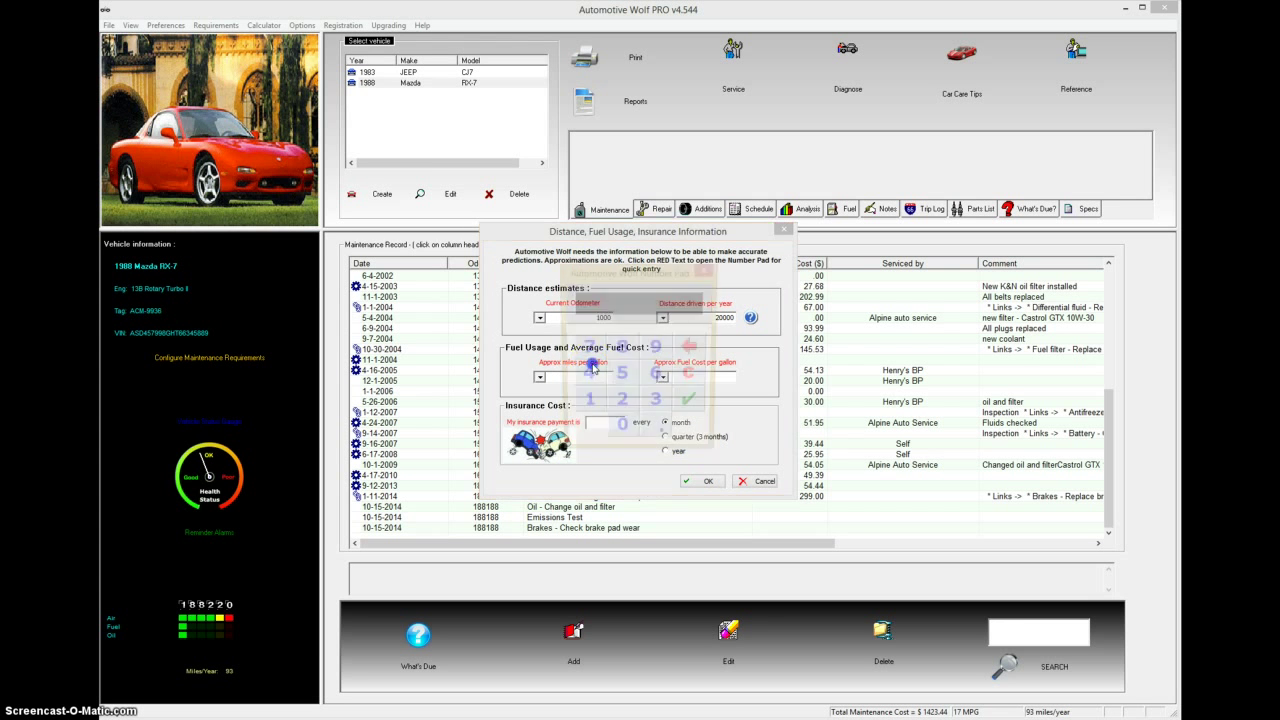
pyautogui.click(621, 404)
pyautogui.click(621, 432)
pyautogui.click(691, 404)
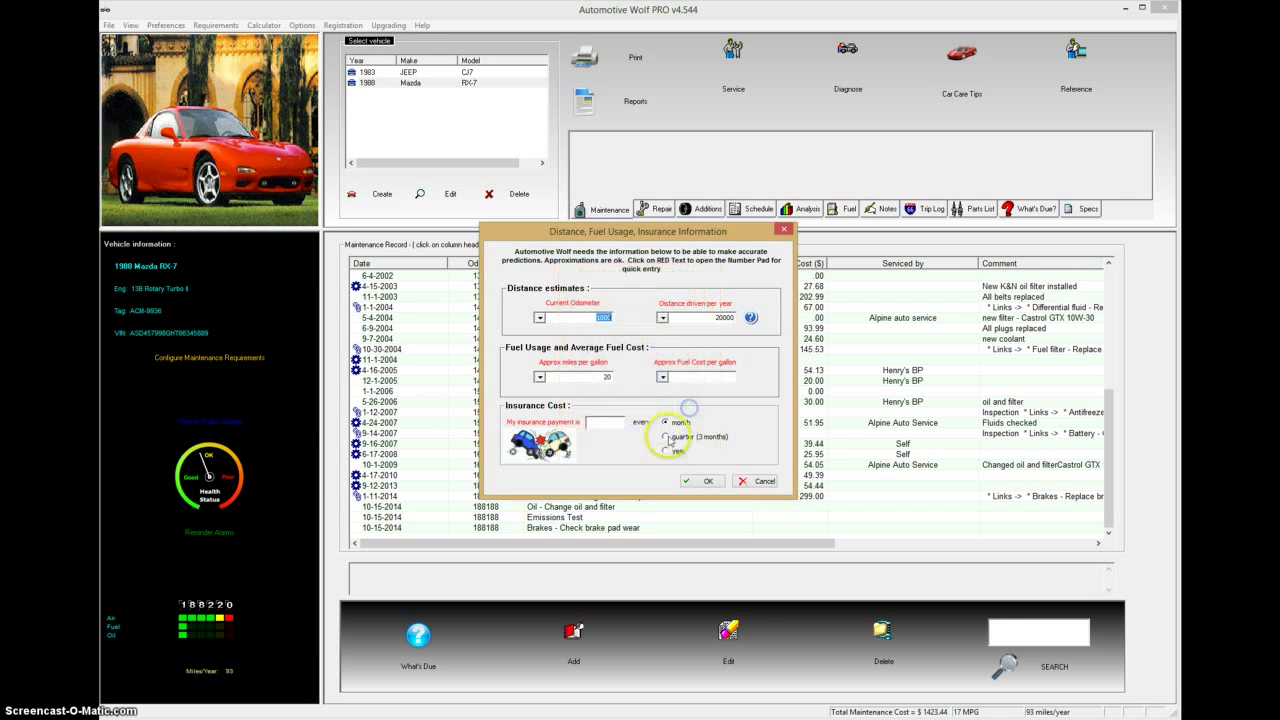
pyautogui.click(702, 373)
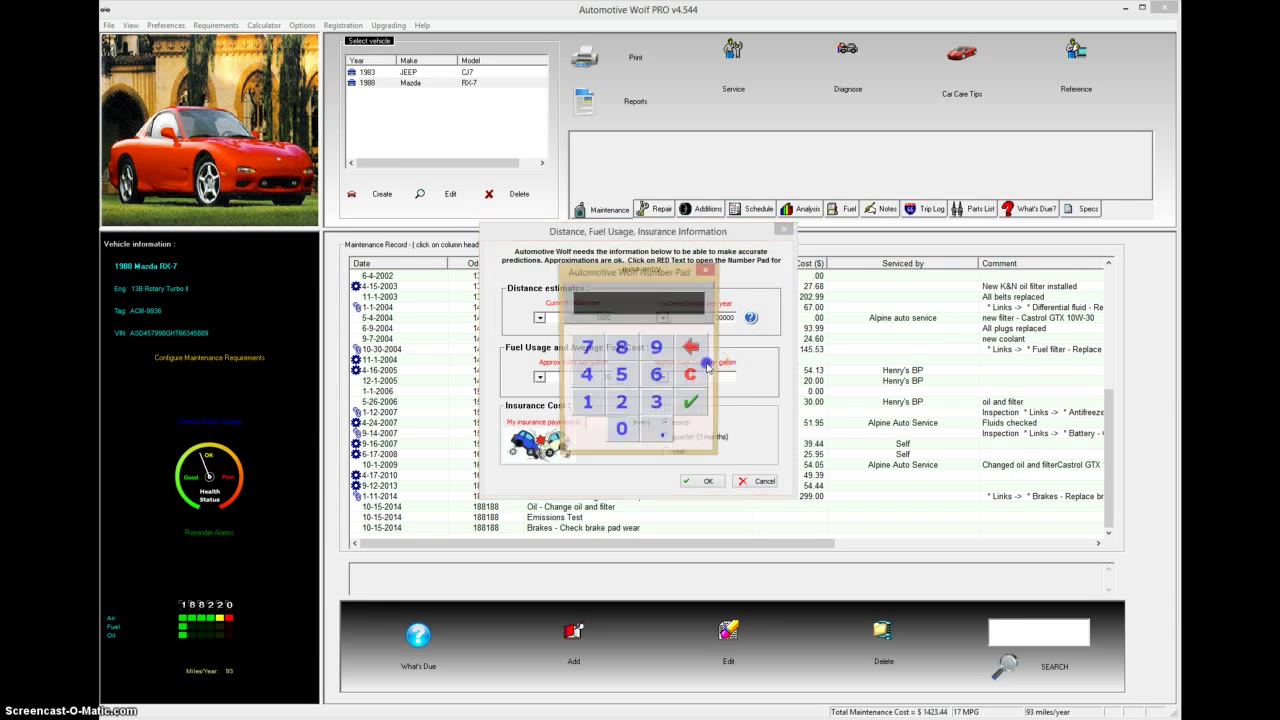
pyautogui.click(624, 405)
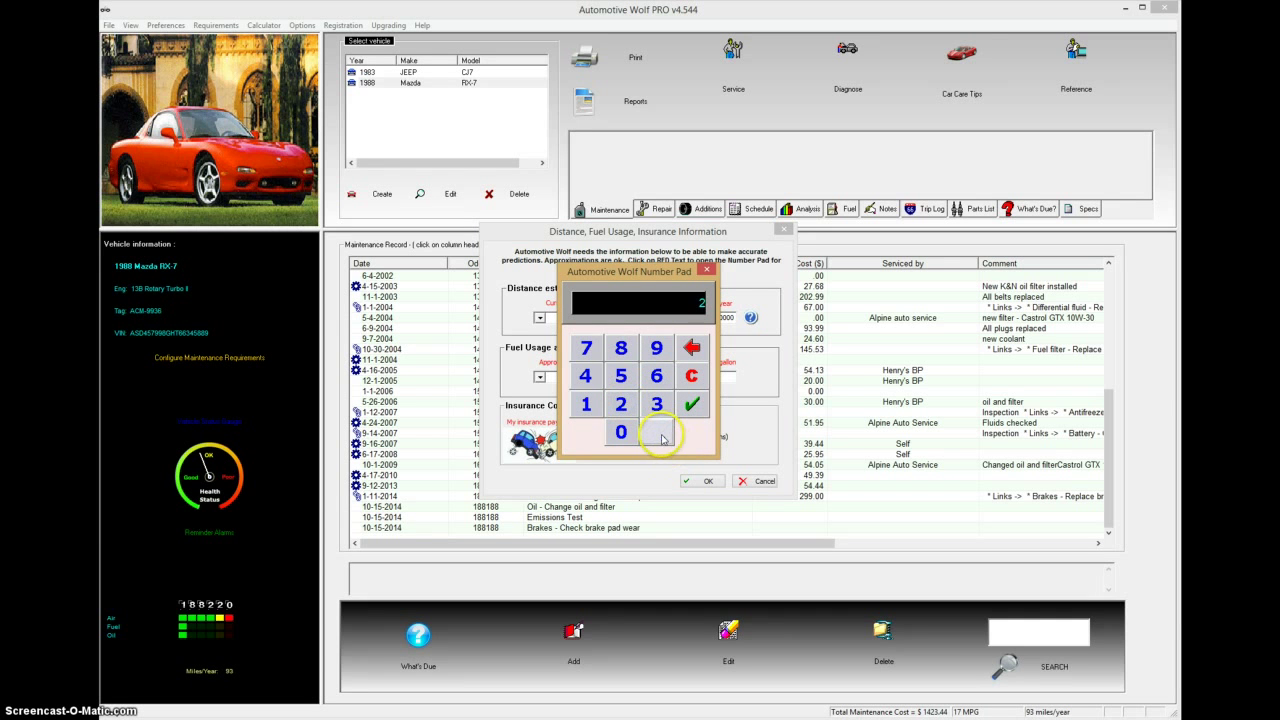
pyautogui.click(585, 375)
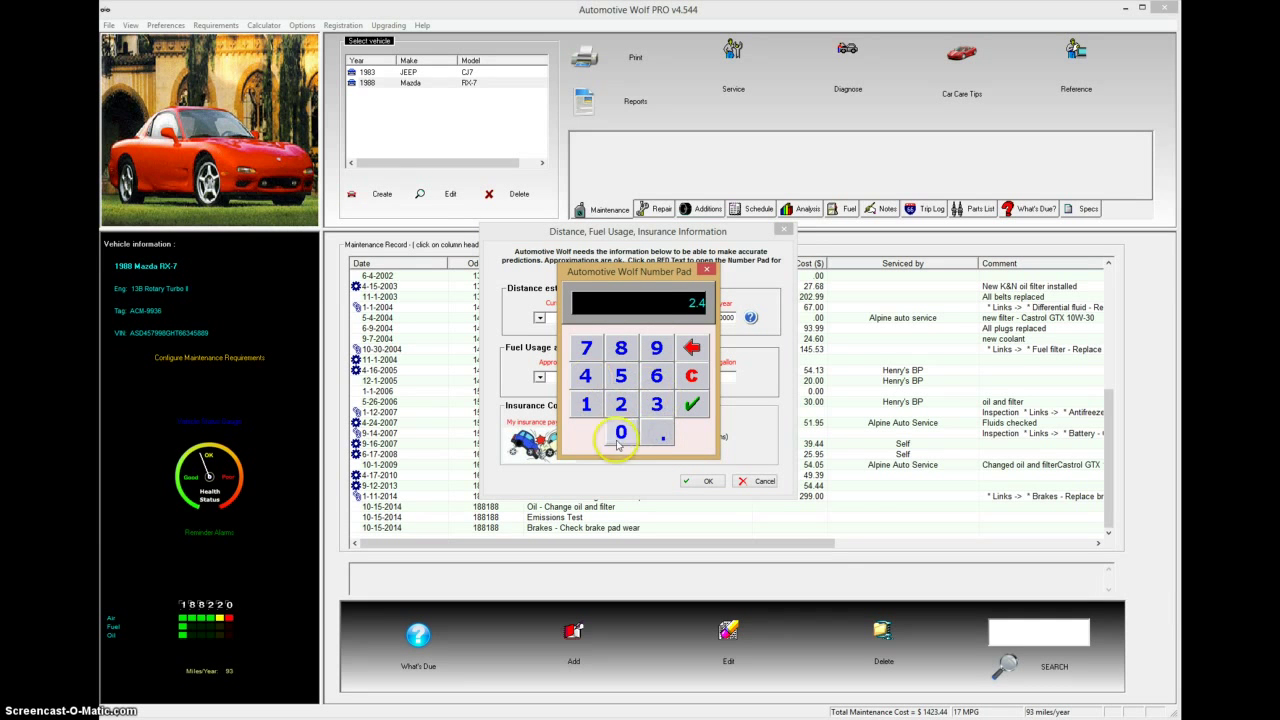
pyautogui.click(621, 432)
pyautogui.click(693, 404)
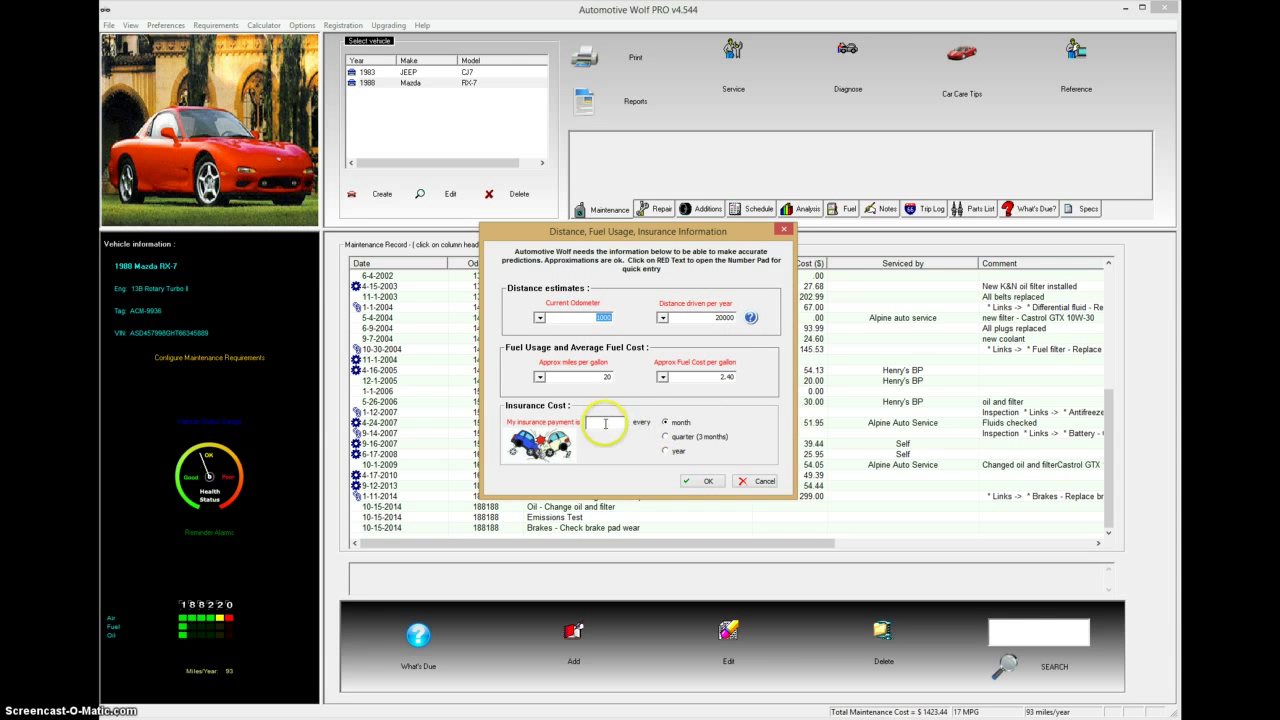
# Enter a yearly insurance payment of 1000
pyautogui.click(604, 422)
pyautogui.write('000')
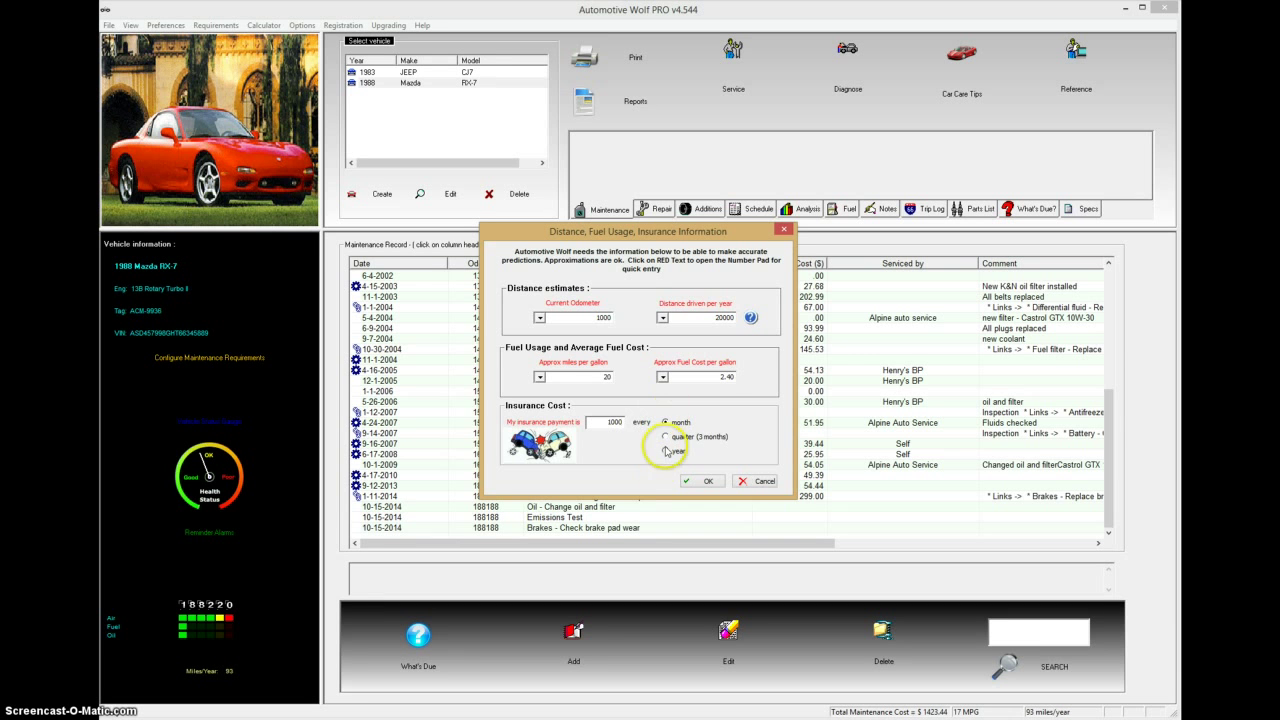
pyautogui.click(665, 450)
# Accept the details, set 500 as distance since the last oil change, and finish adding the vehicle
pyautogui.click(706, 482)
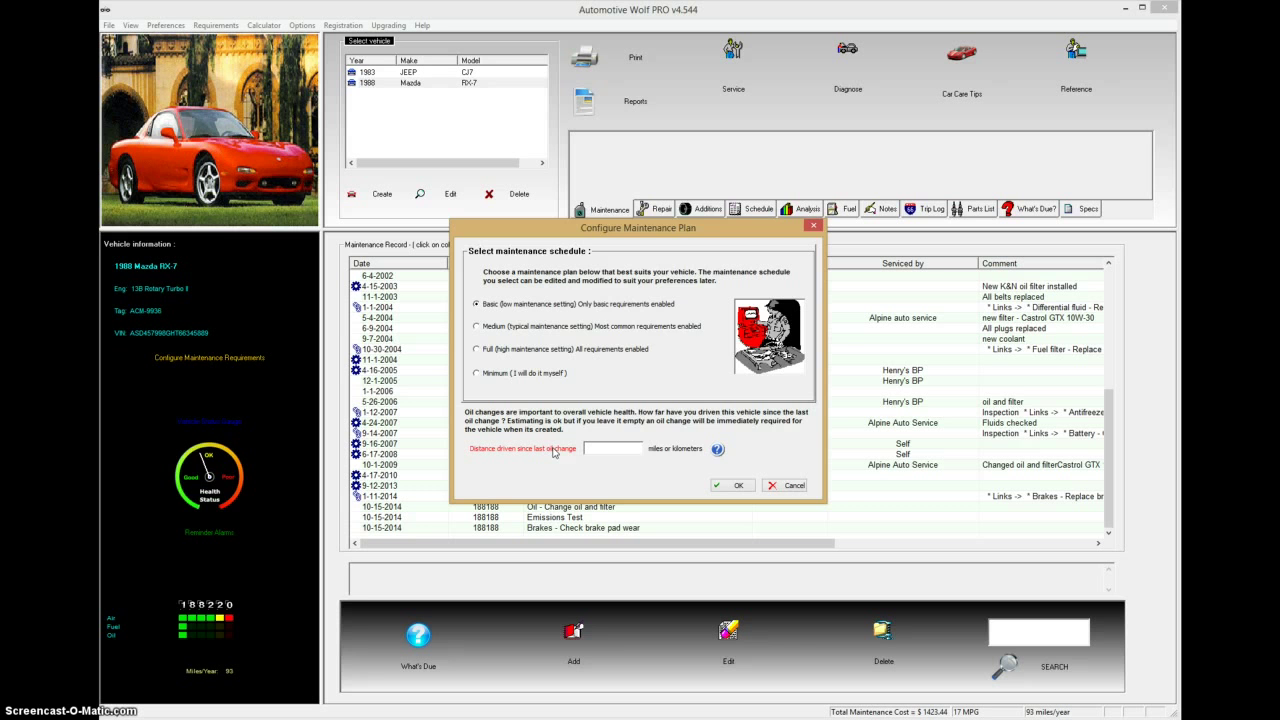
pyautogui.click(555, 452)
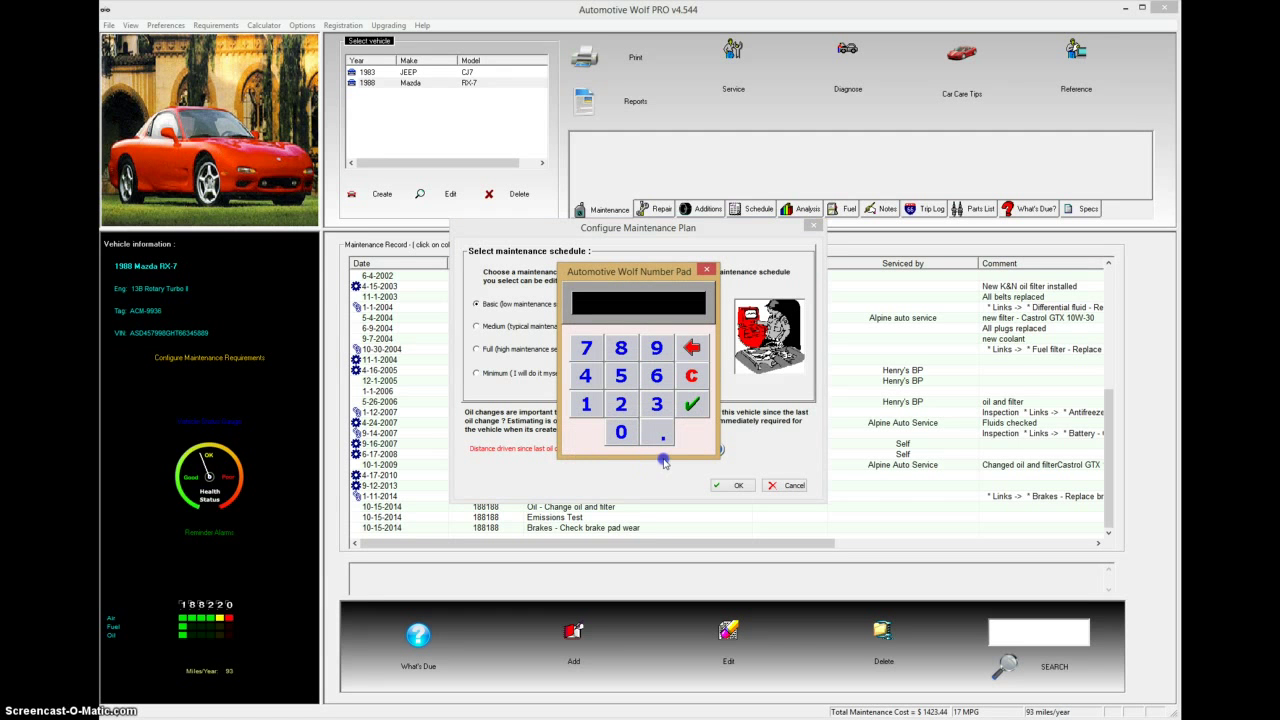
pyautogui.click(621, 375)
pyautogui.click(621, 431)
pyautogui.click(621, 431)
pyautogui.click(691, 403)
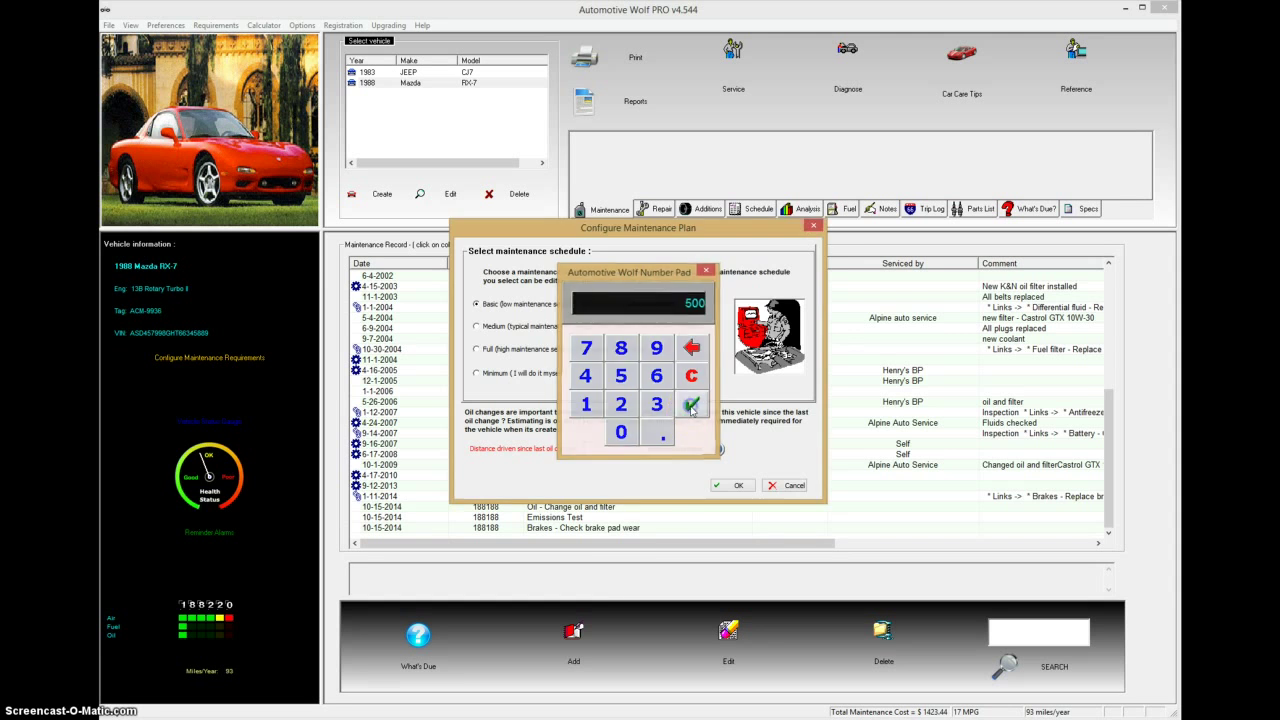
pyautogui.click(736, 485)
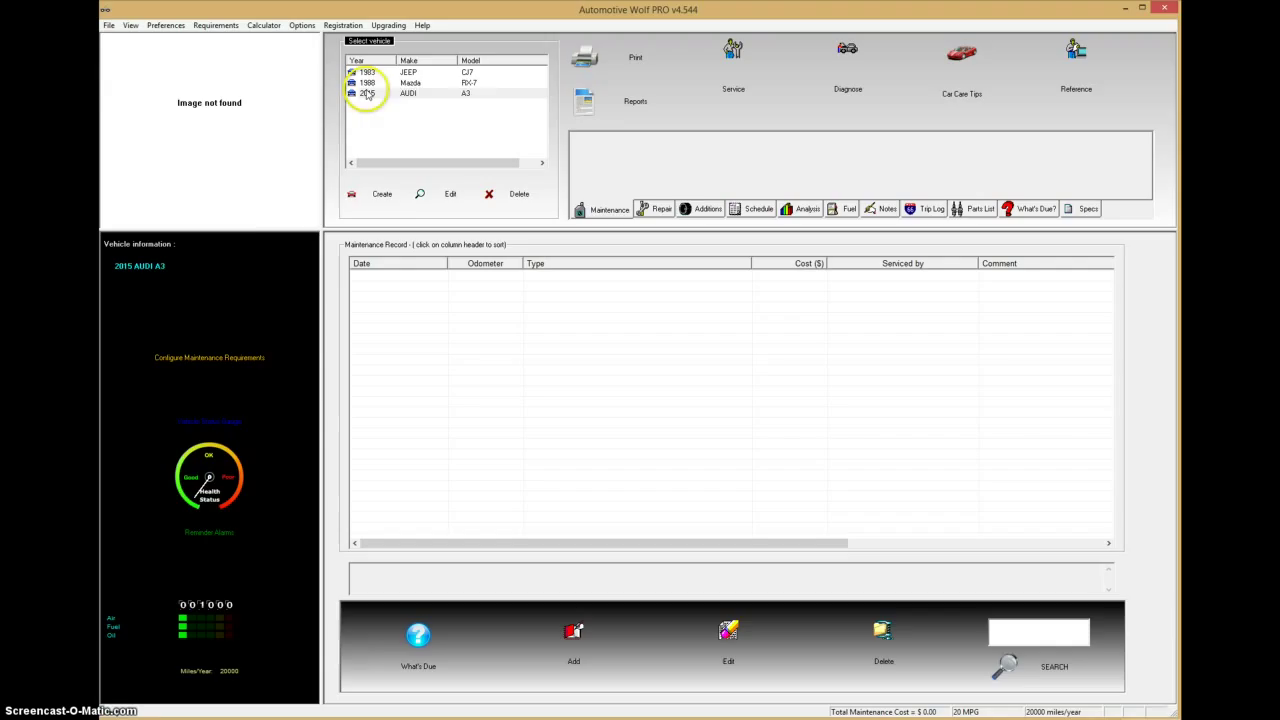
# Select the 2015 AUDI A3 row in the vehicle list
pyautogui.click(374, 96)
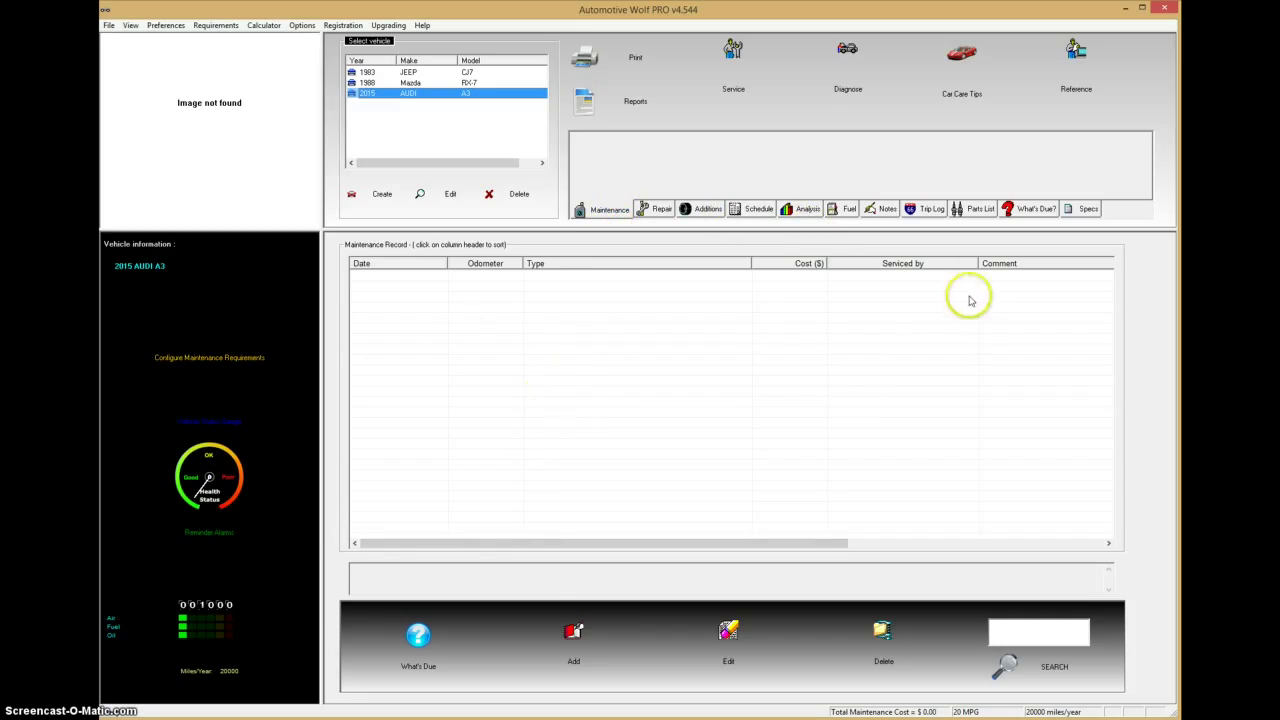
# On What's Due?, review pending requirements, then filter to Due Now (Oil - Check level)
pyautogui.click(1032, 209)
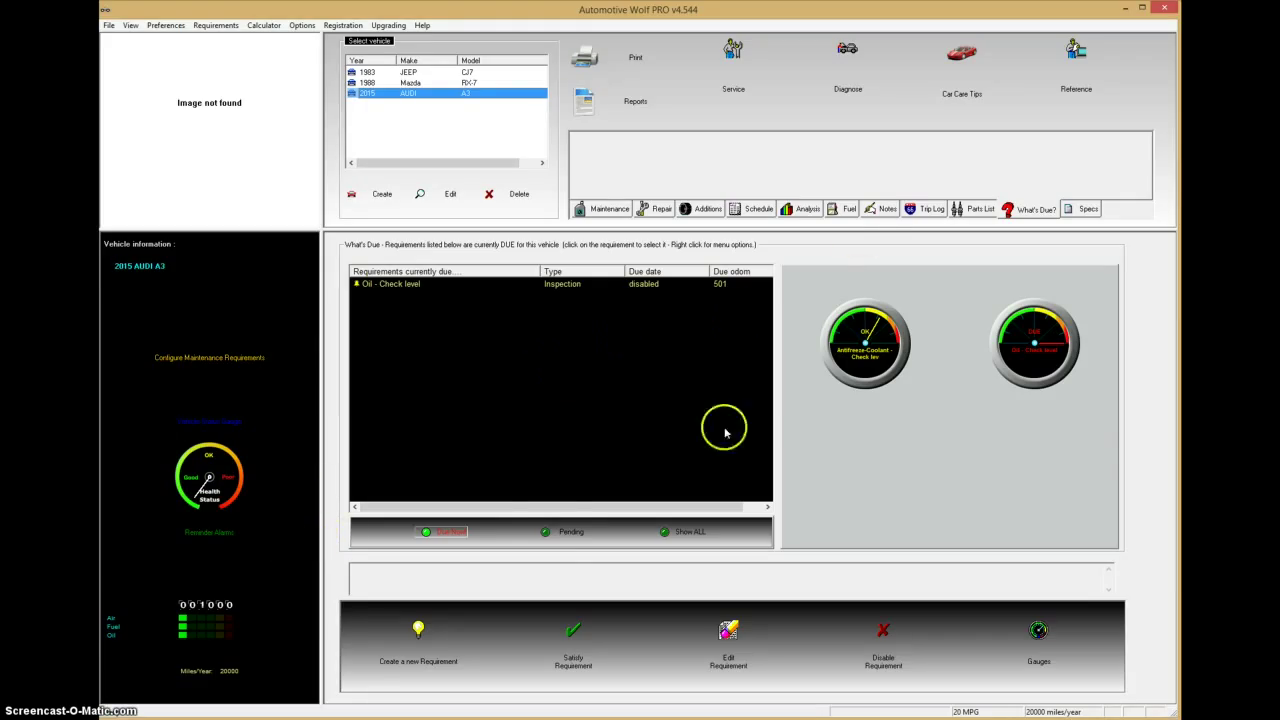
pyautogui.click(565, 535)
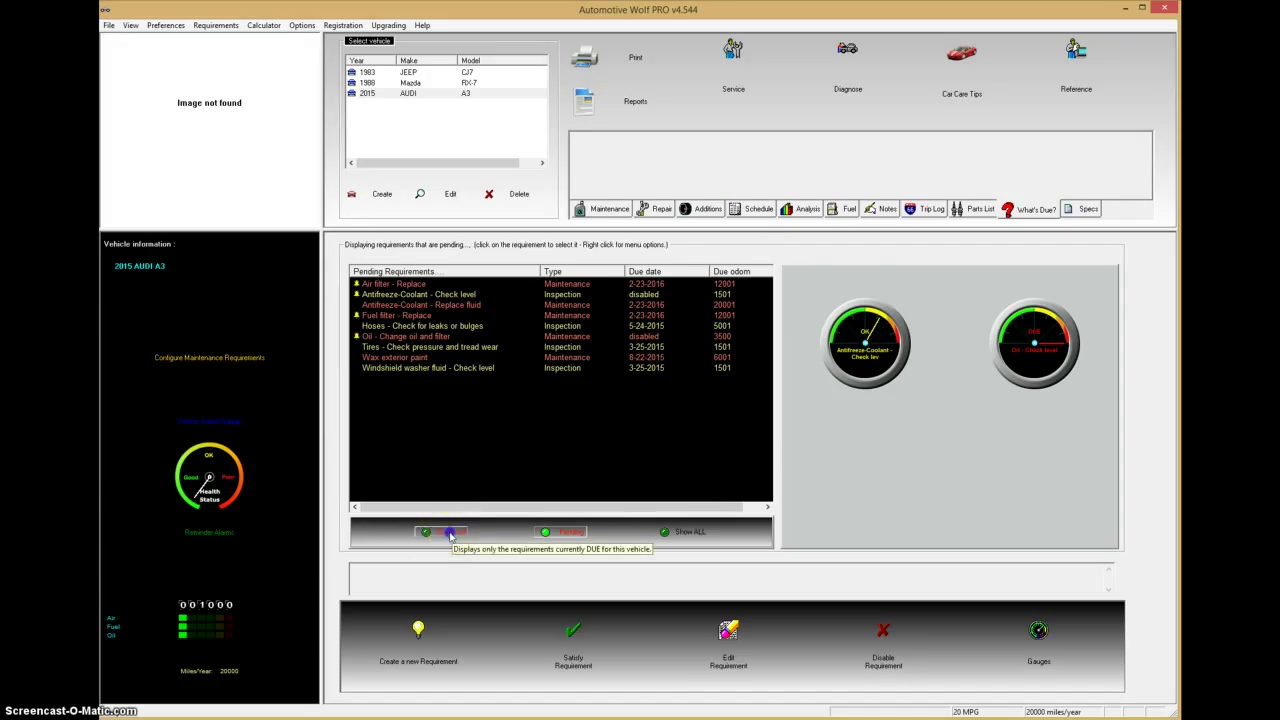
pyautogui.click(450, 536)
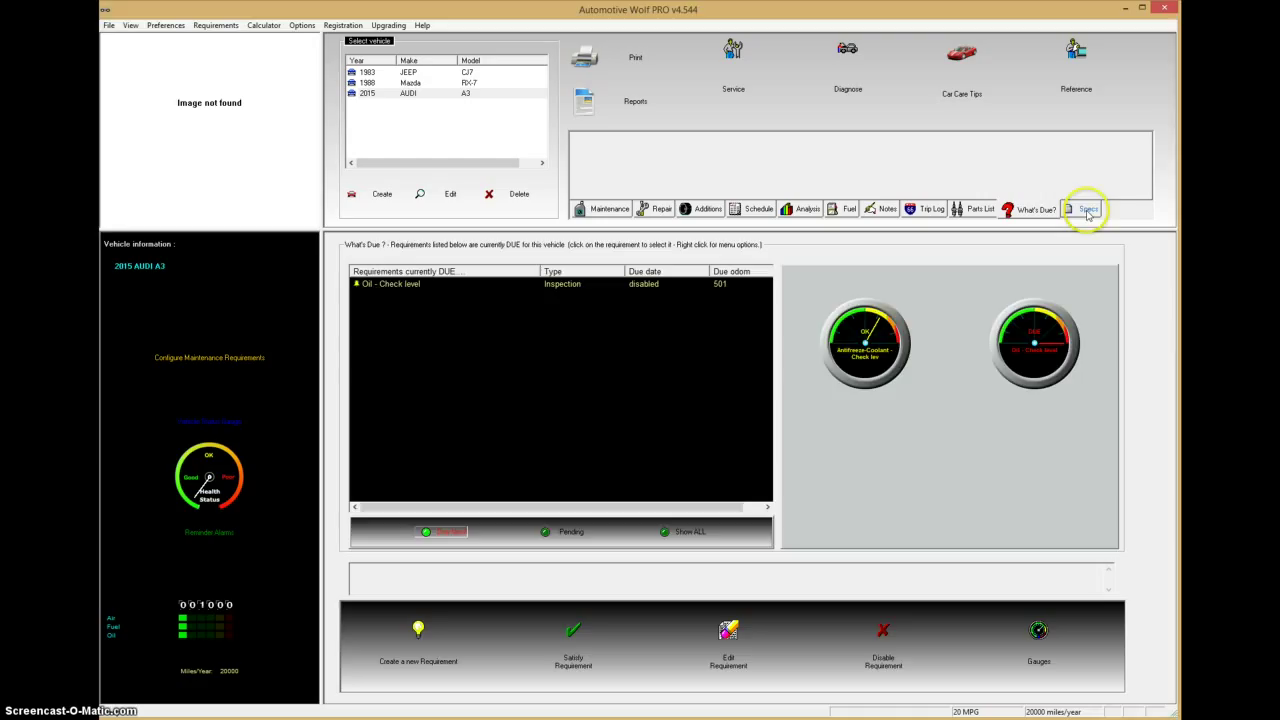
# Open the Audi's Specs and accept searching the manufacturer database for it
pyautogui.click(1087, 211)
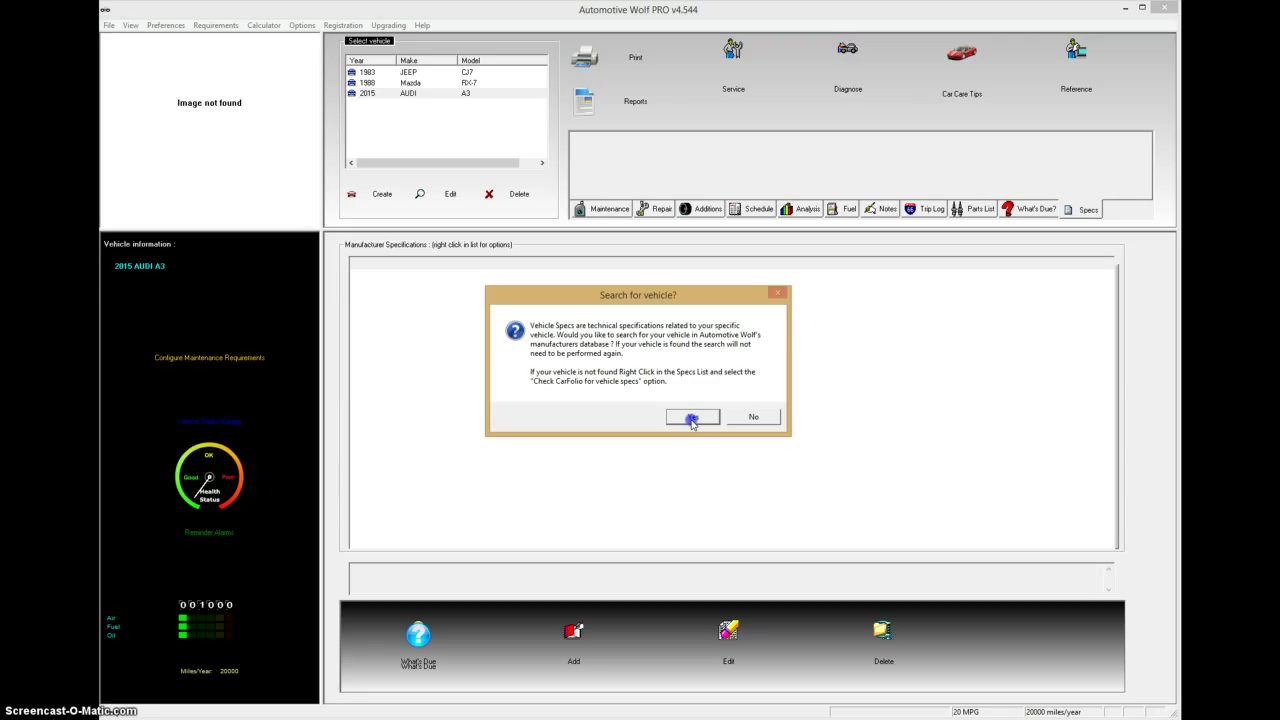
pyautogui.click(691, 419)
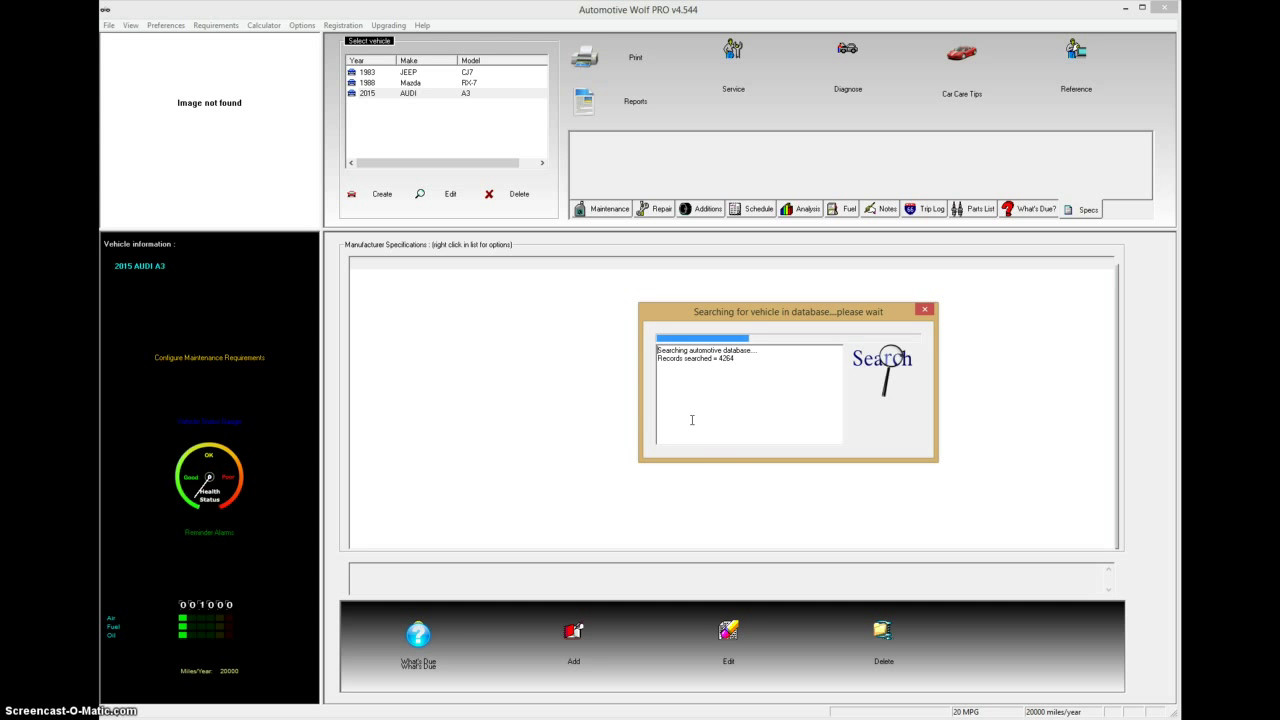
# Pick the A3 5dr sportback 2.0 TDI 170 Quattro variant and load its specifications
pyautogui.click(726, 420)
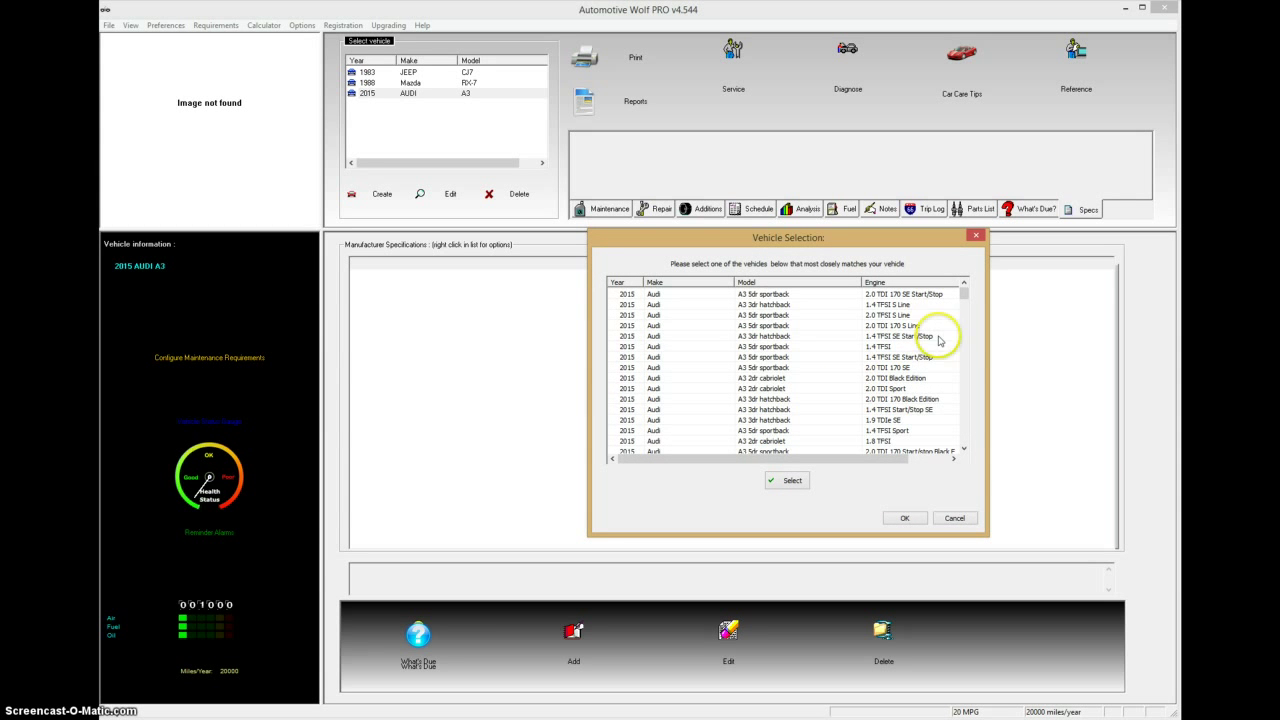
pyautogui.moveTo(963, 302)
pyautogui.mouseDown()
pyautogui.moveTo(970, 428)
pyautogui.moveTo(973, 318)
pyautogui.mouseUp()
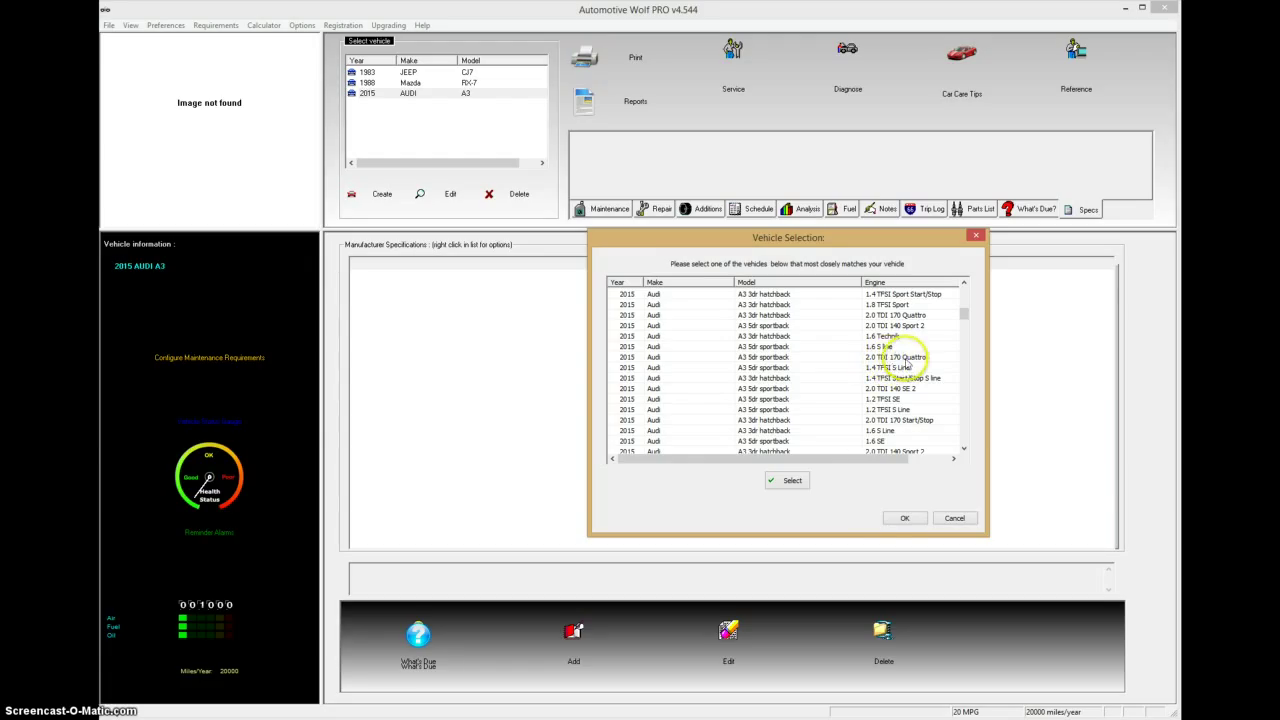
pyautogui.click(898, 357)
pyautogui.click(790, 481)
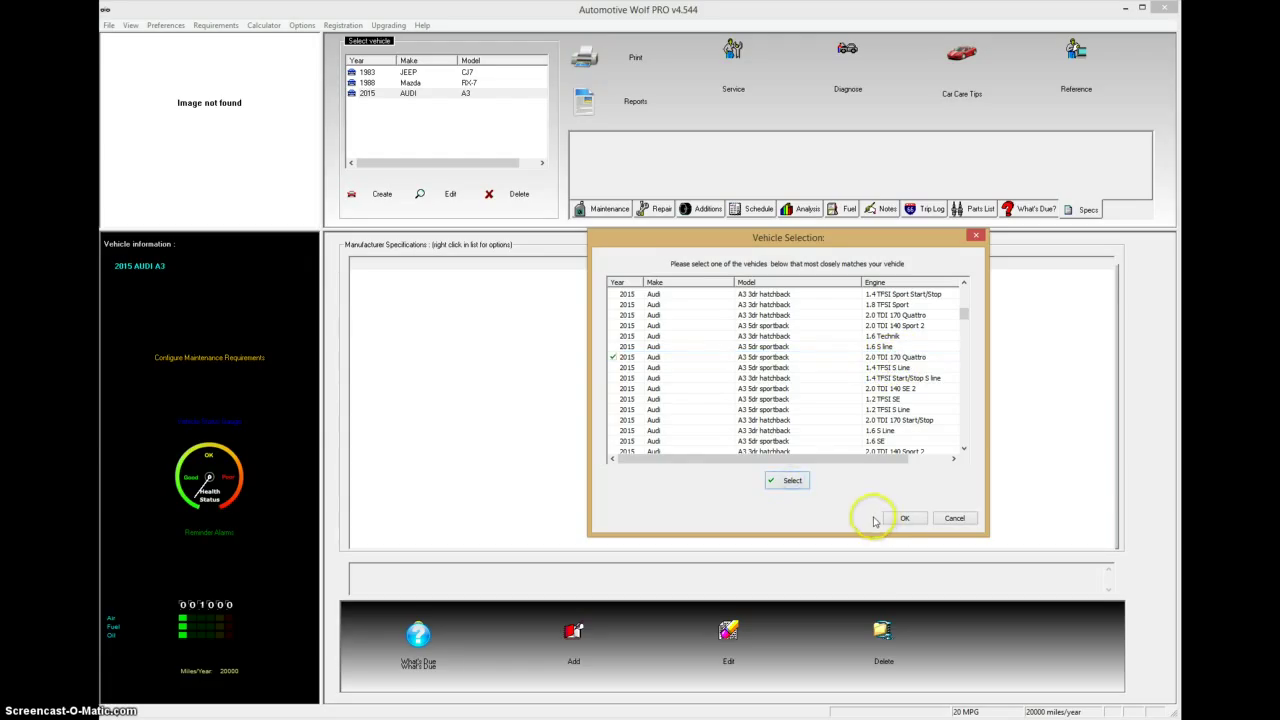
pyautogui.click(903, 519)
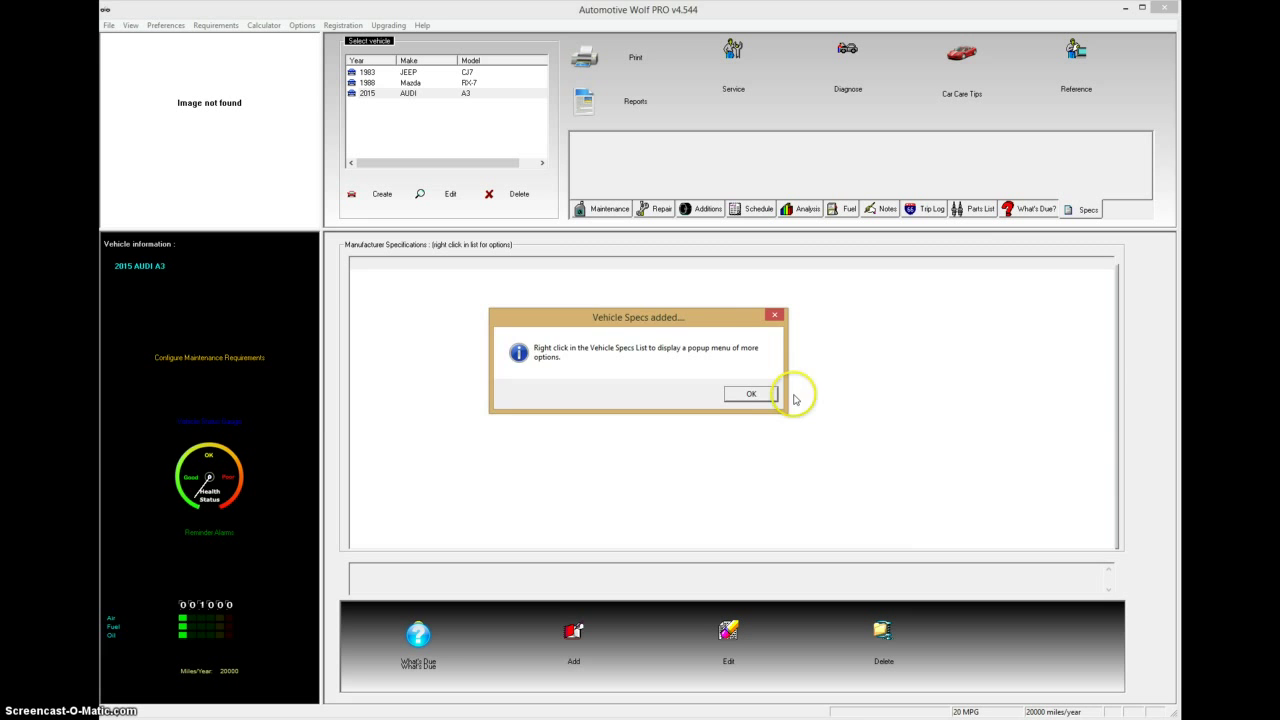
pyautogui.click(769, 395)
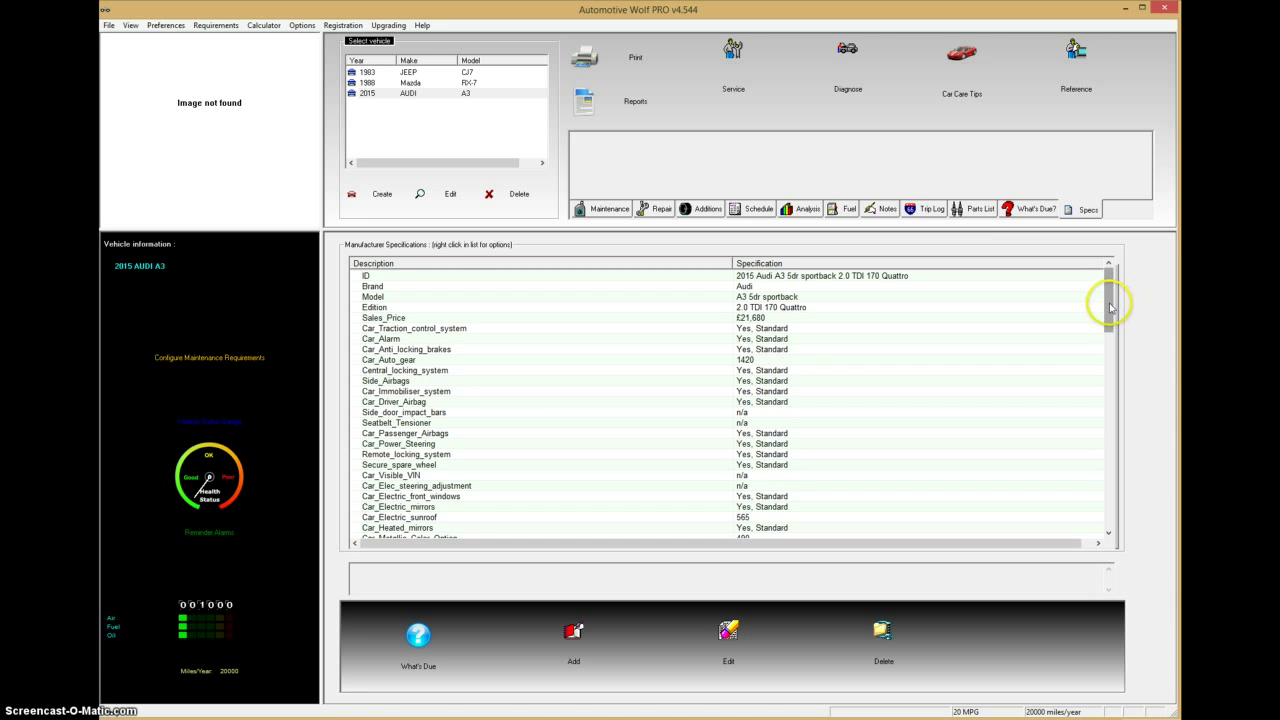
# Scroll the Audi's specifications down to the final tax-payable entries
pyautogui.moveTo(1108, 300); pyautogui.dragTo(1110, 393)
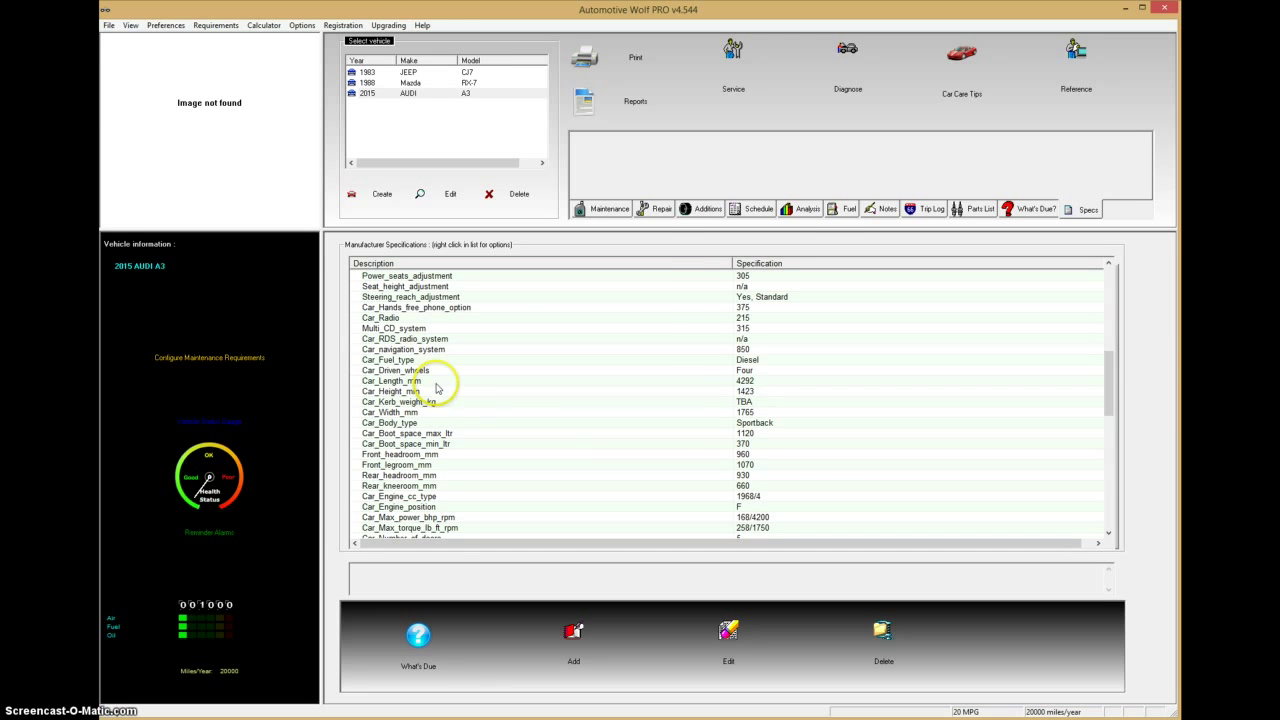
pyautogui.moveTo(1106, 402)
pyautogui.mouseDown()
pyautogui.moveTo(1092, 468)
pyautogui.moveTo(1106, 466)
pyautogui.moveTo(1116, 500)
pyautogui.moveTo(1107, 316)
pyautogui.moveTo(1122, 499)
pyautogui.mouseUp()
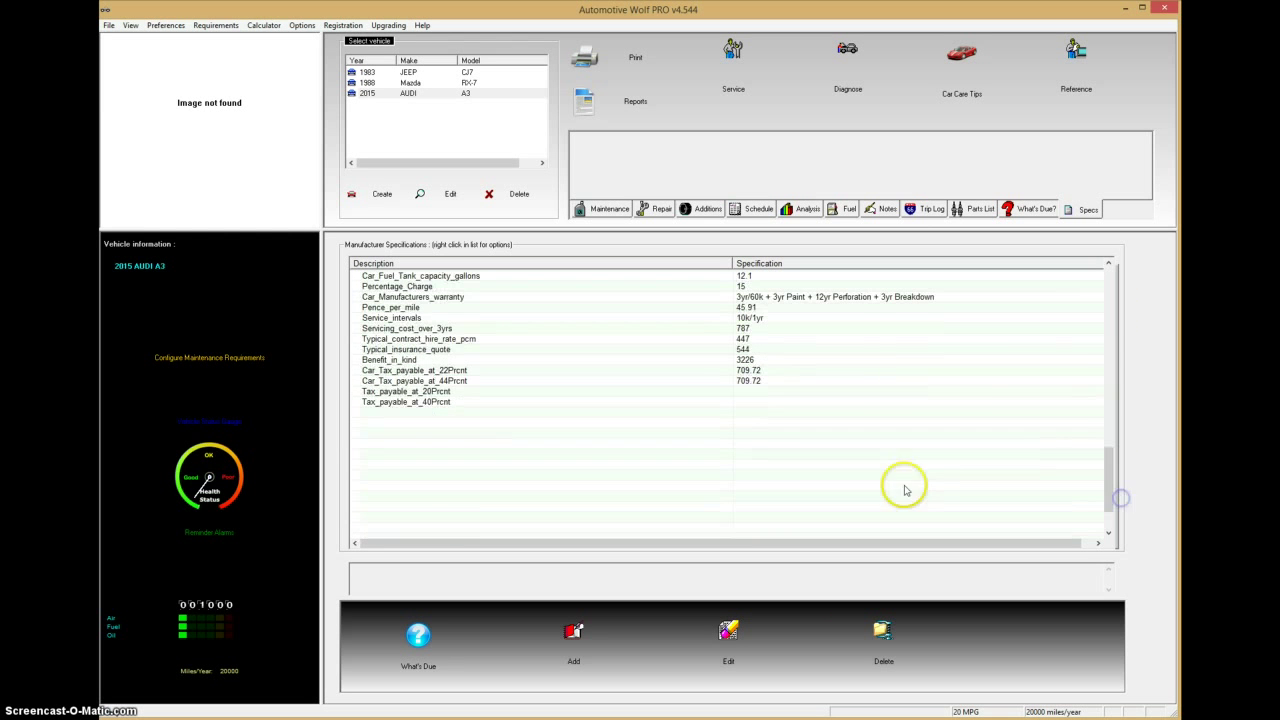
pyautogui.rightClick(582, 433)
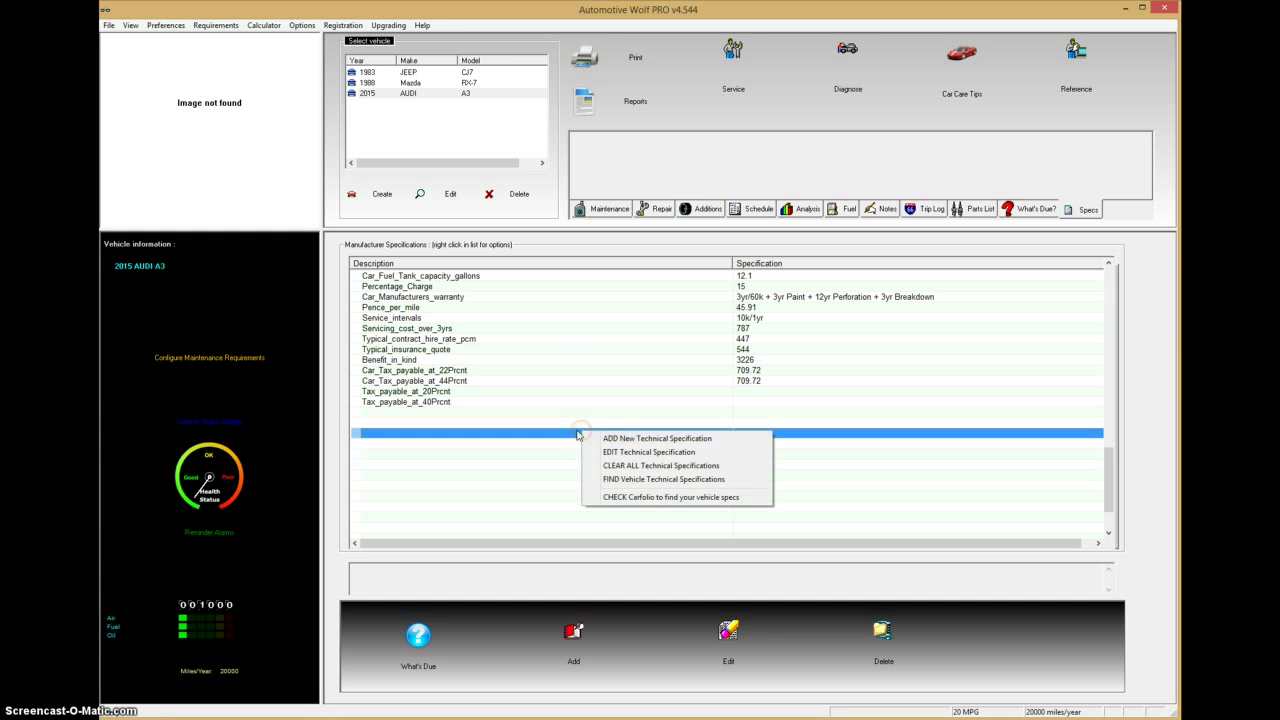
pyautogui.click(636, 440)
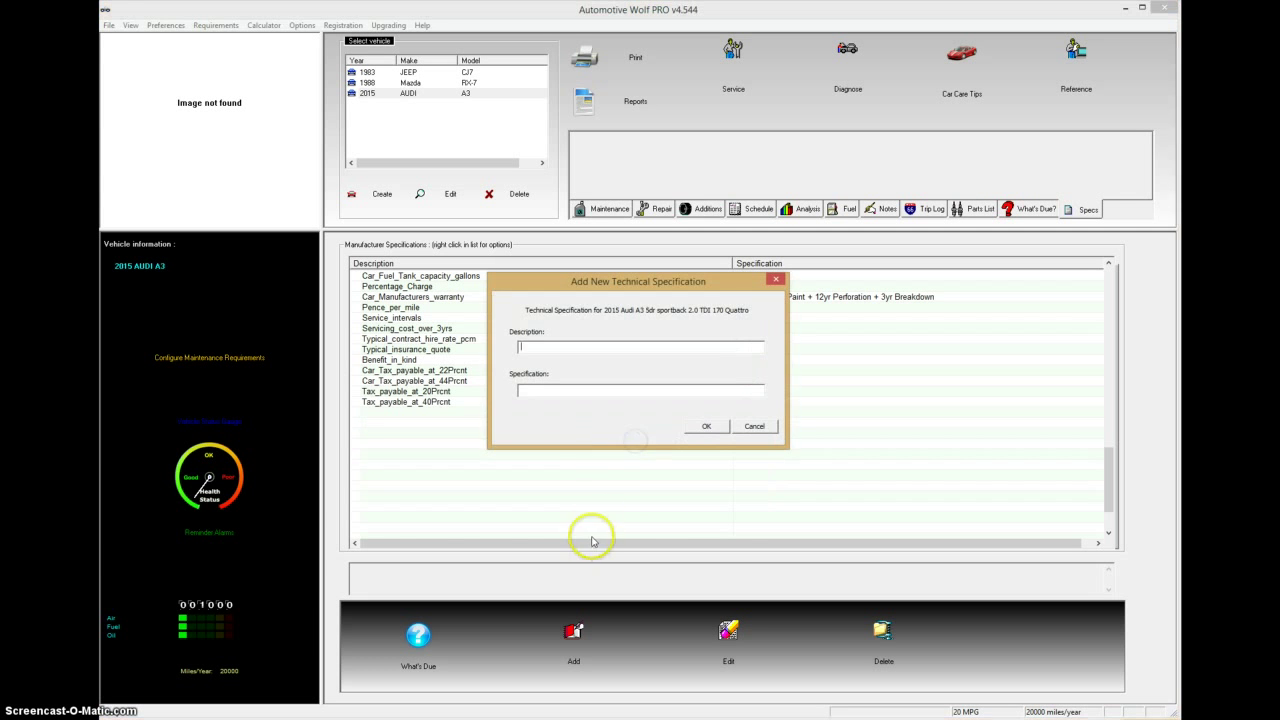
pyautogui.click(756, 427)
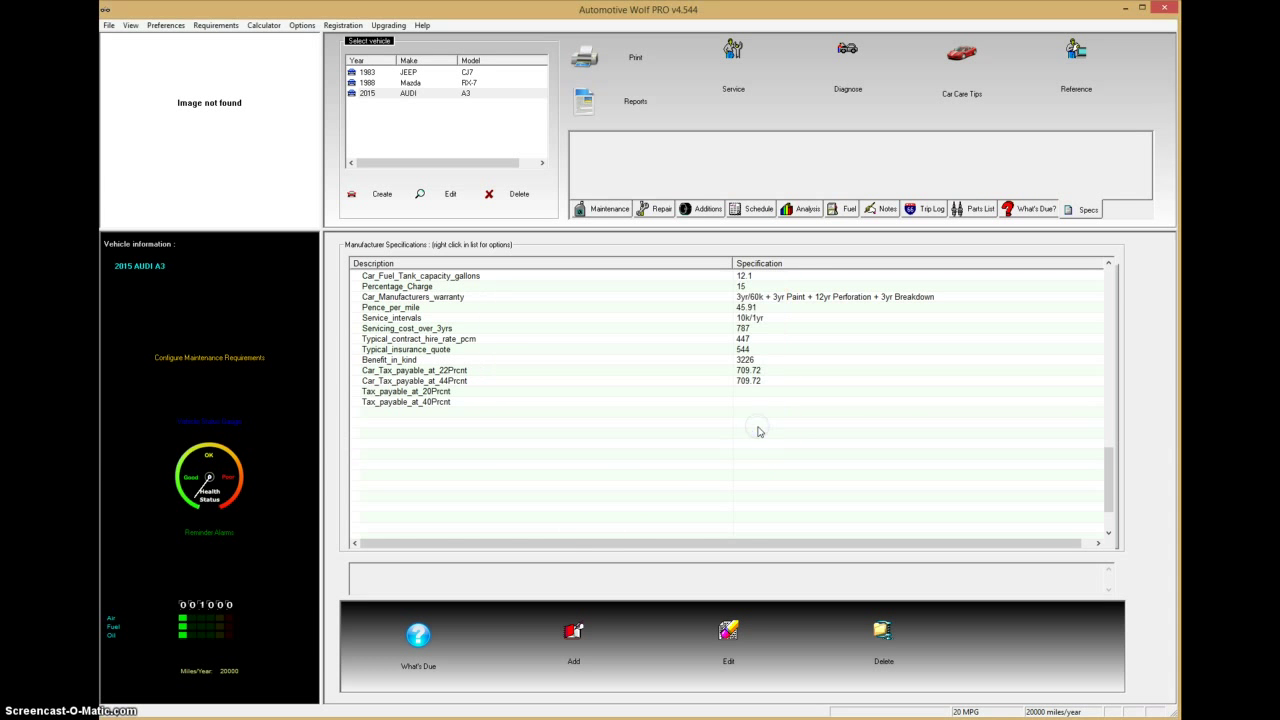
pyautogui.moveTo(1113, 490)
pyautogui.mouseDown()
pyautogui.moveTo(1112, 300)
pyautogui.moveTo(1113, 372)
pyautogui.moveTo(1112, 340)
pyautogui.mouseUp()
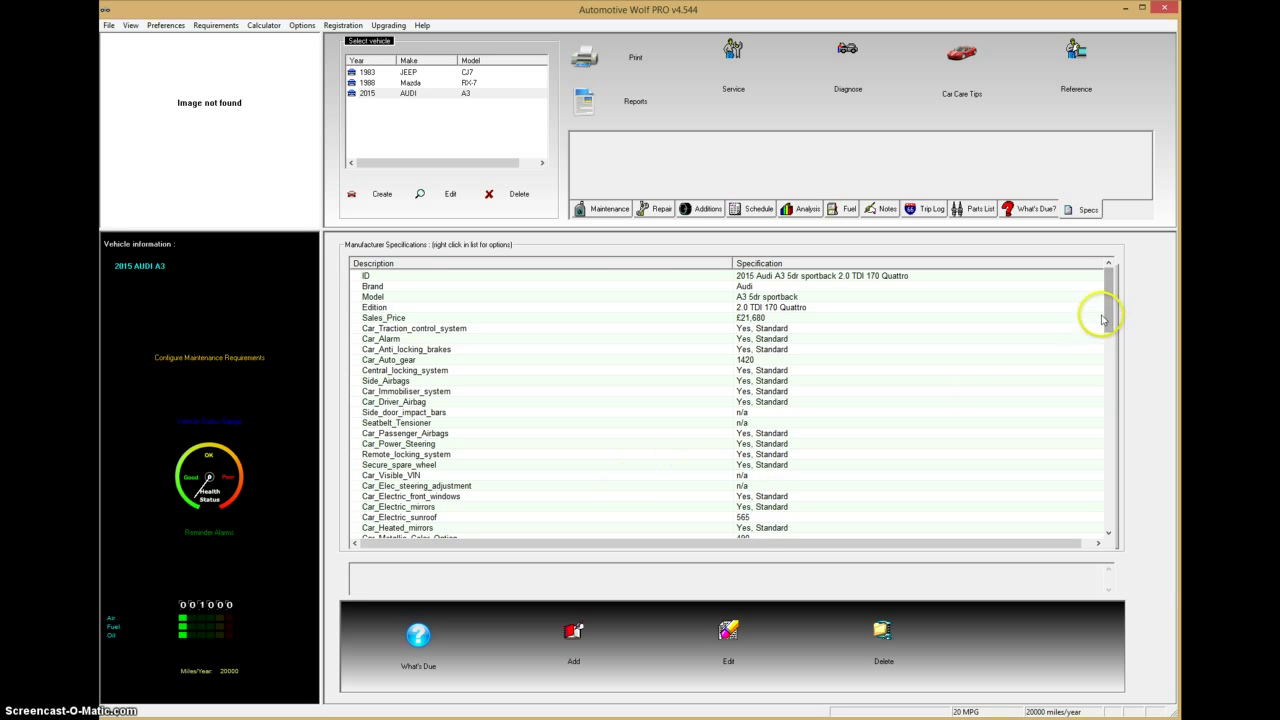
pyautogui.moveTo(1112, 322)
pyautogui.mouseDown()
pyautogui.moveTo(1112, 365)
pyautogui.moveTo(1112, 318)
pyautogui.mouseUp()
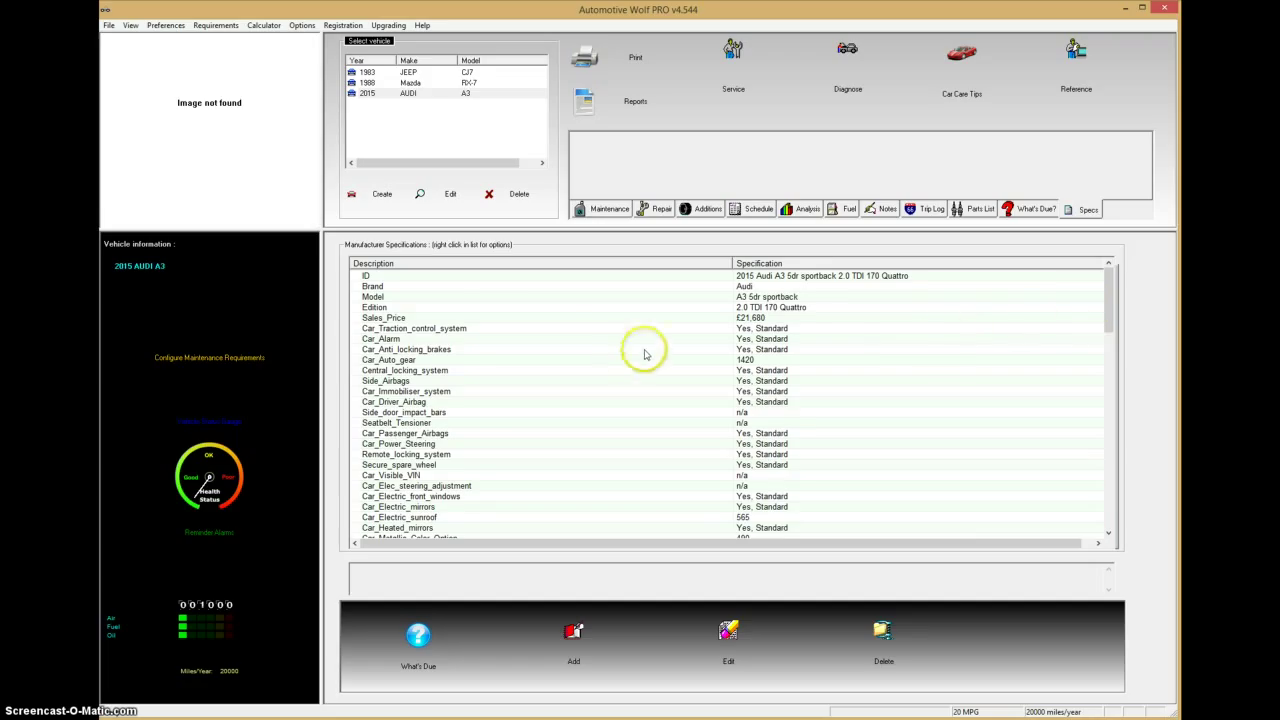
# Select the 1988 Mazda RX-7 to show its manufacturer specifications
pyautogui.click(412, 82)
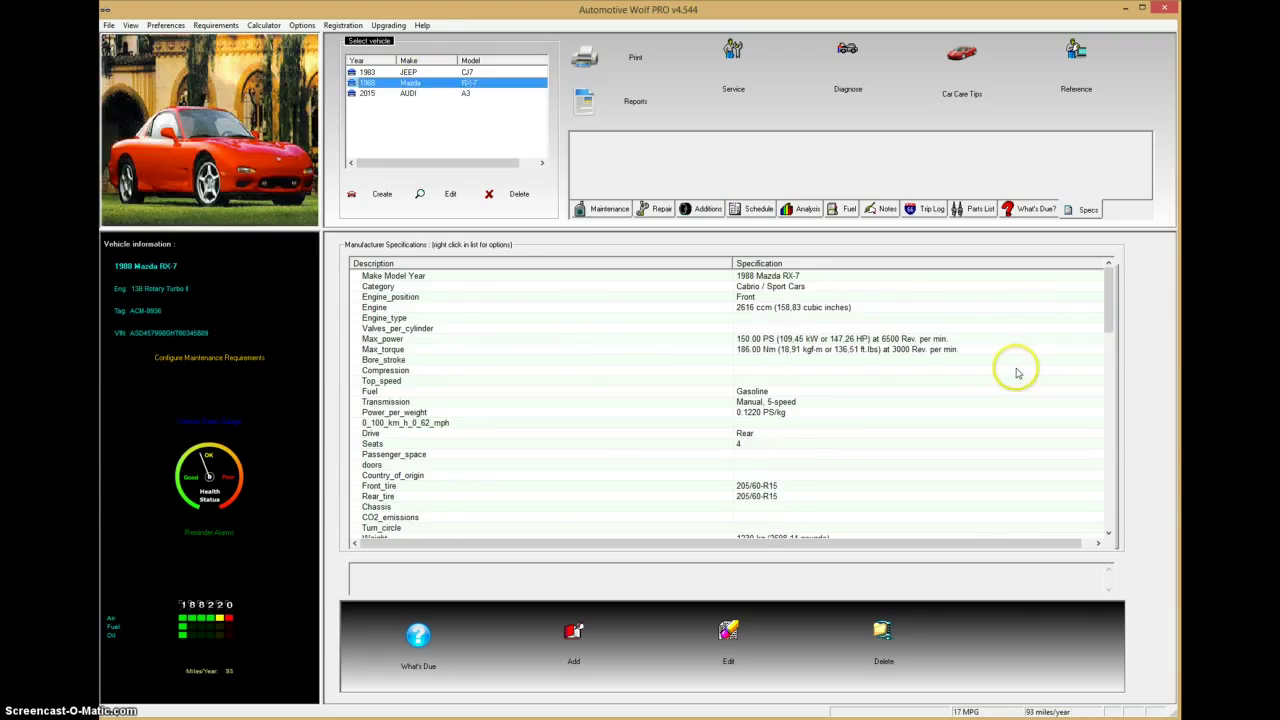